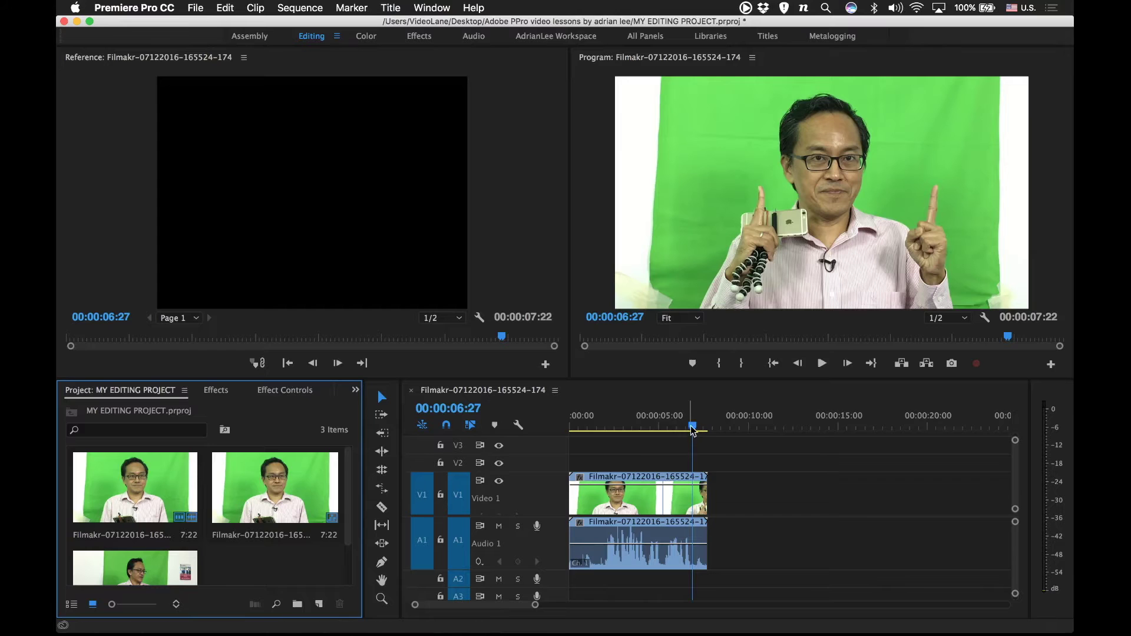
Play the original clip from about two seconds in to its end.
left_click_drag(648, 425, 607, 422)
left_click(821, 363)
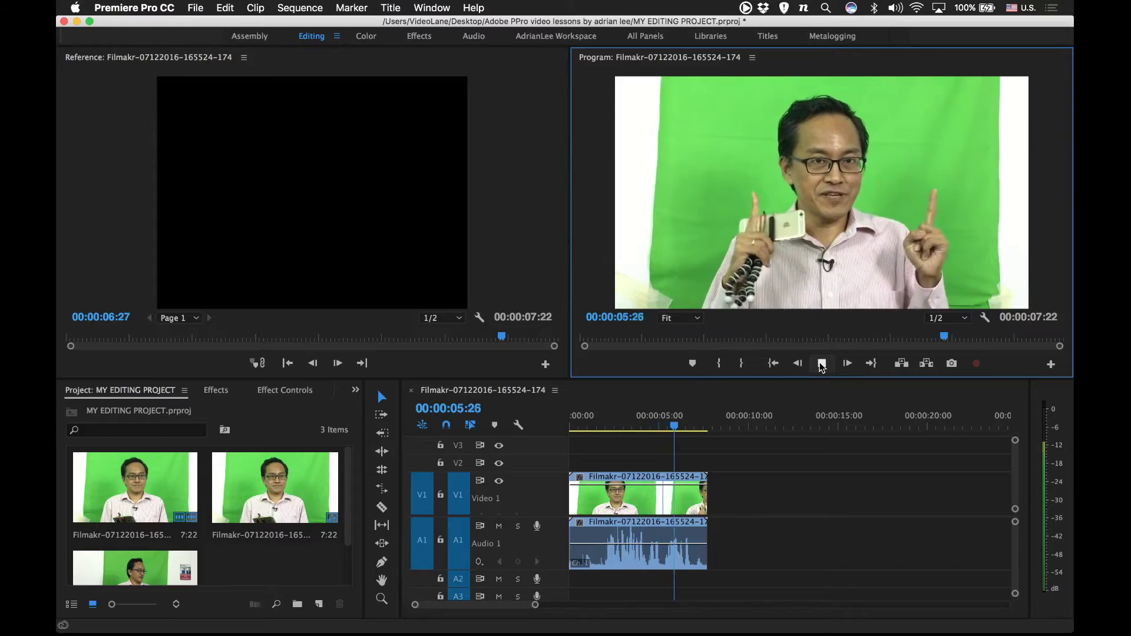
key("space")
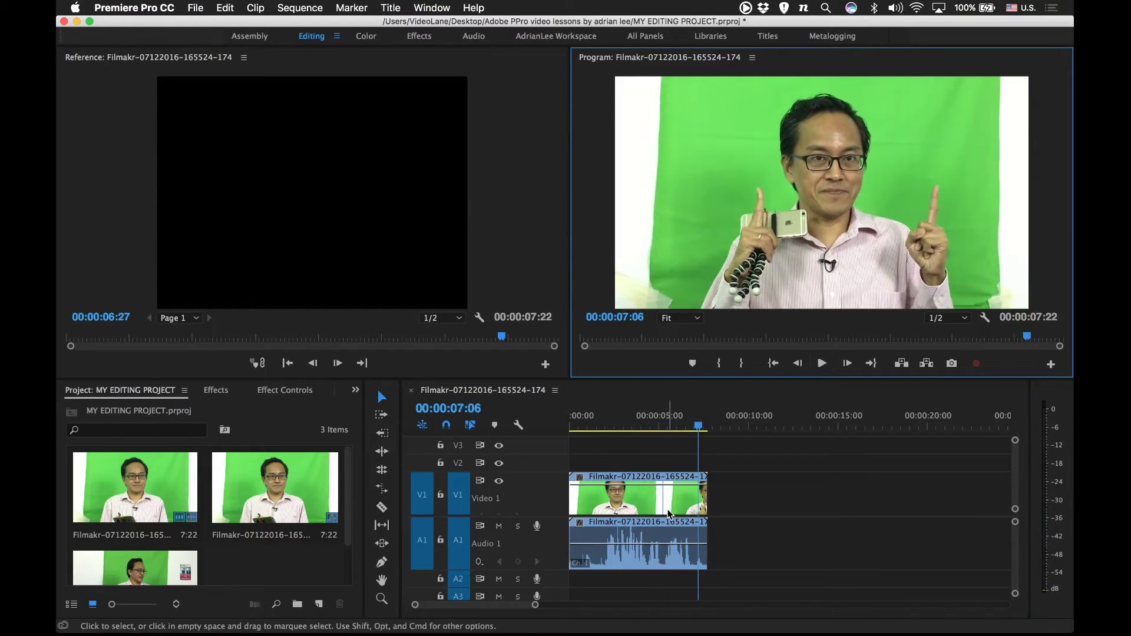
Rate-stretch the clip to 49.79% speed, 15:16 long, and play it from about four seconds.
left_click(380, 492)
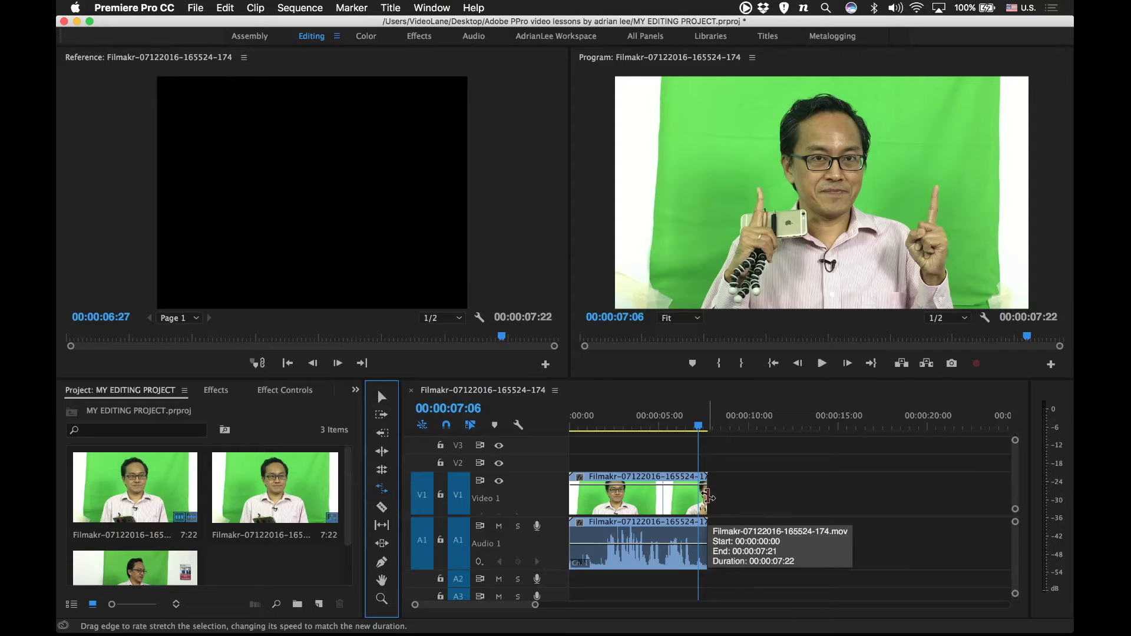
left_click_drag(707, 496, 847, 493)
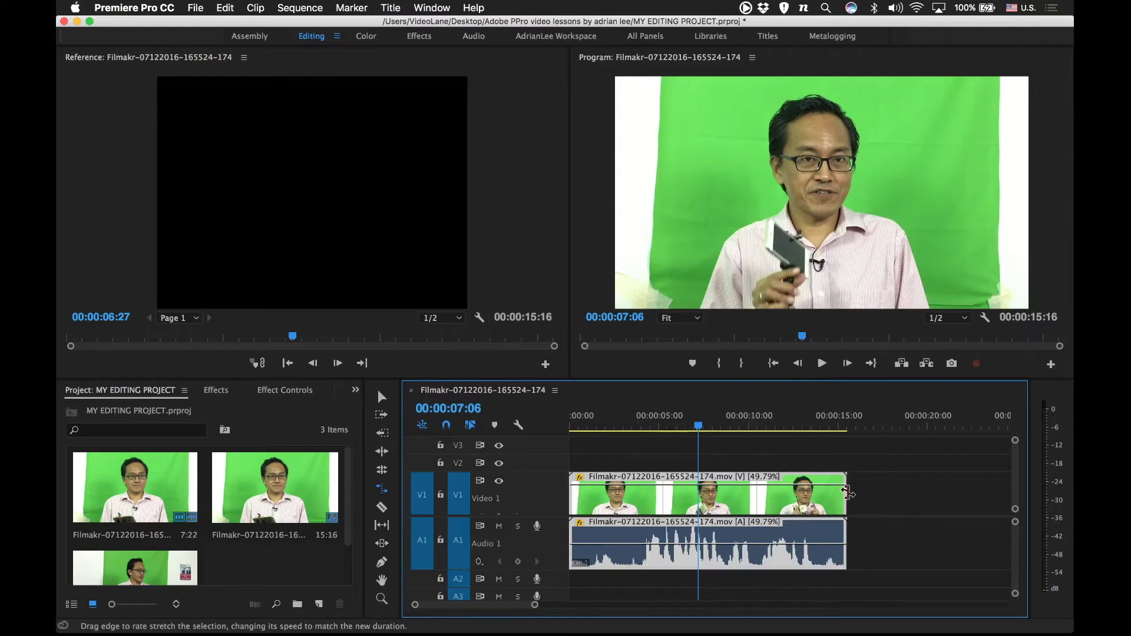
left_click(643, 424)
key("space")
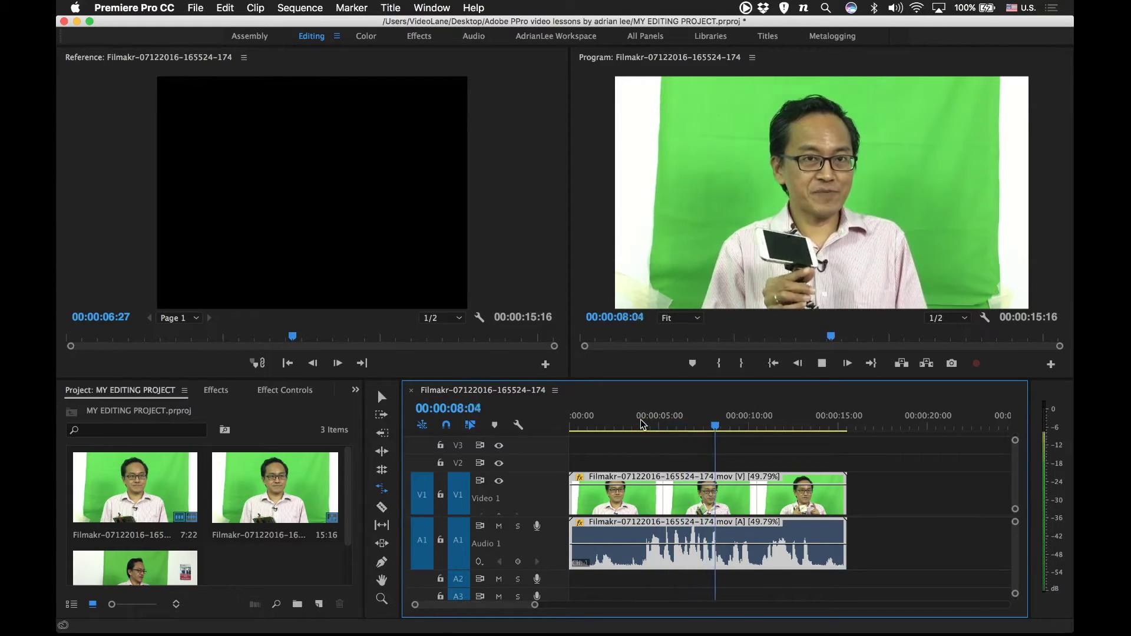
key("space")
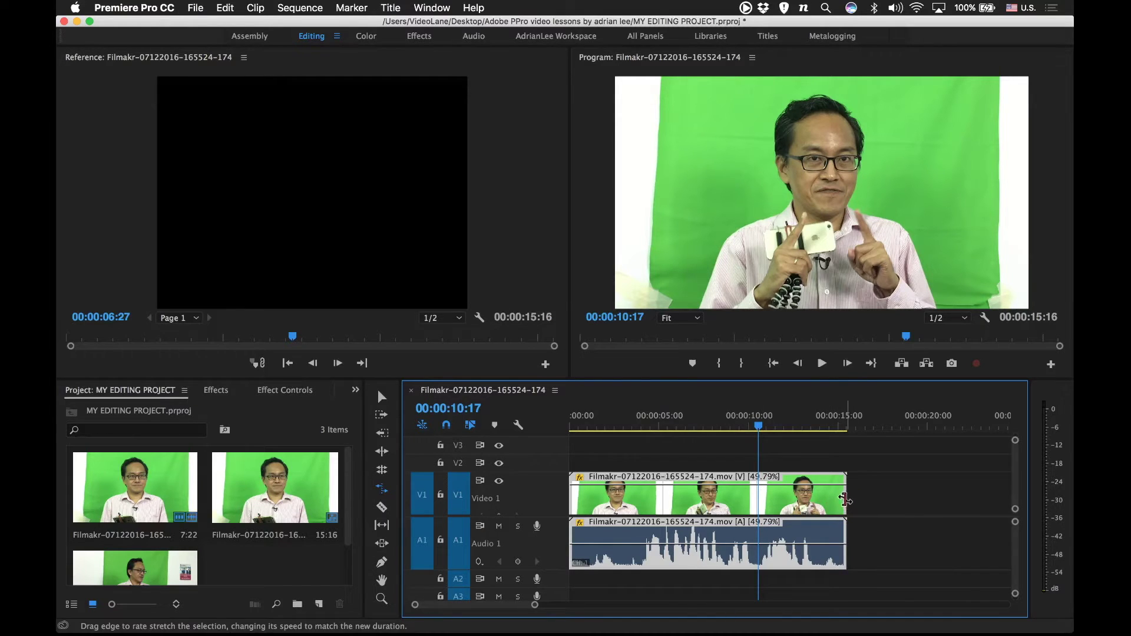
Shorten the clip with Rate Stretch to 205.30% speed (3:23), then play it from the start.
left_click_drag(845, 498, 634, 501)
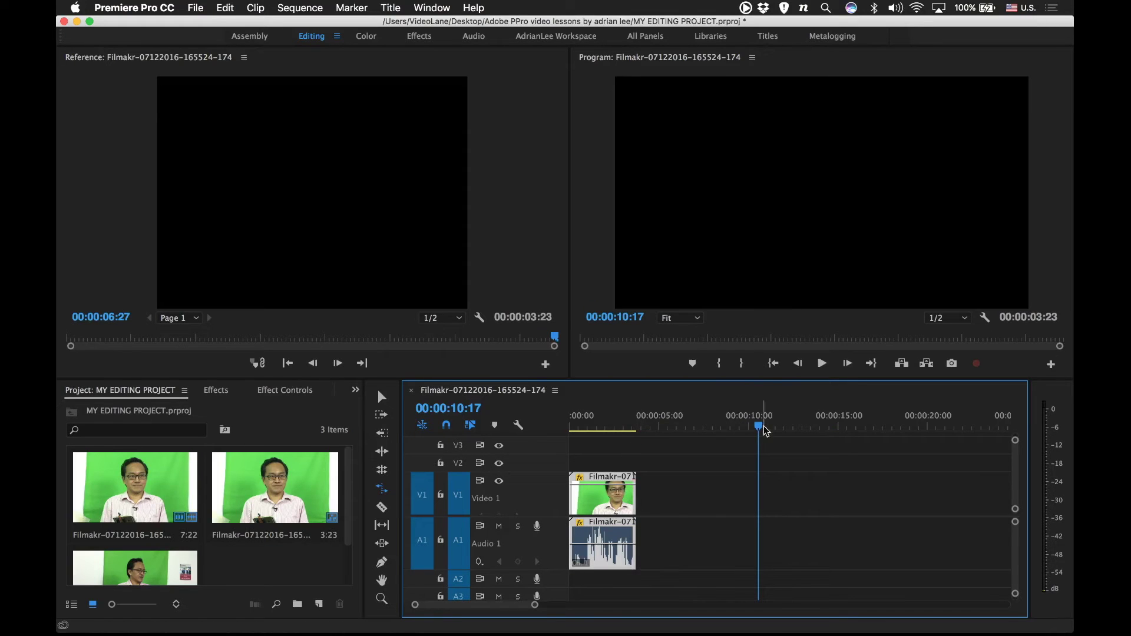
left_click(590, 423)
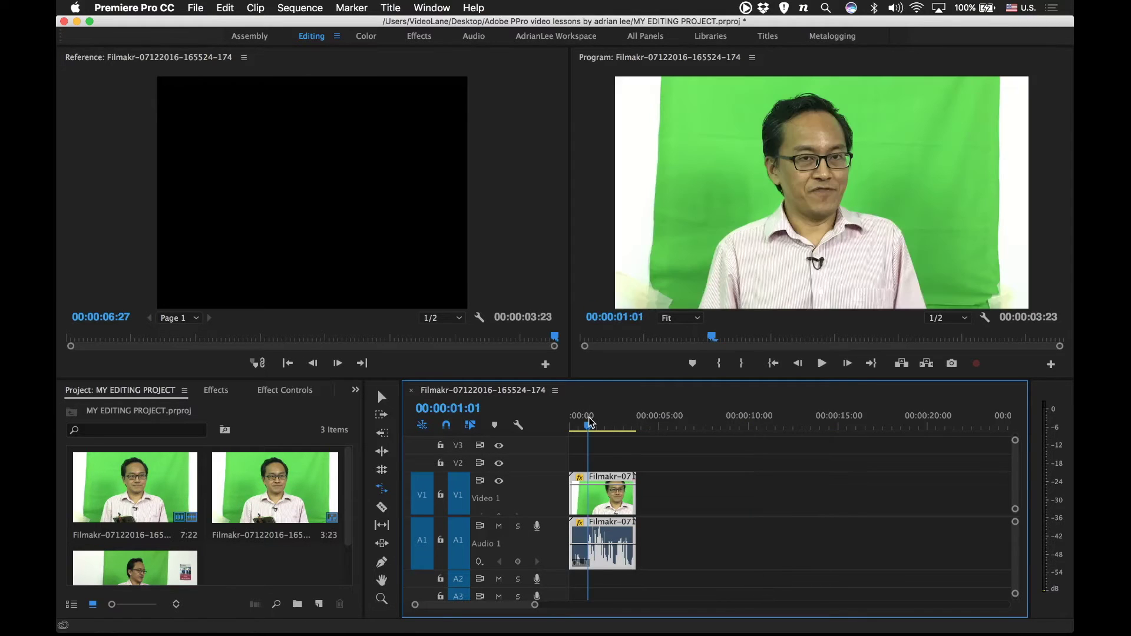
key("space")
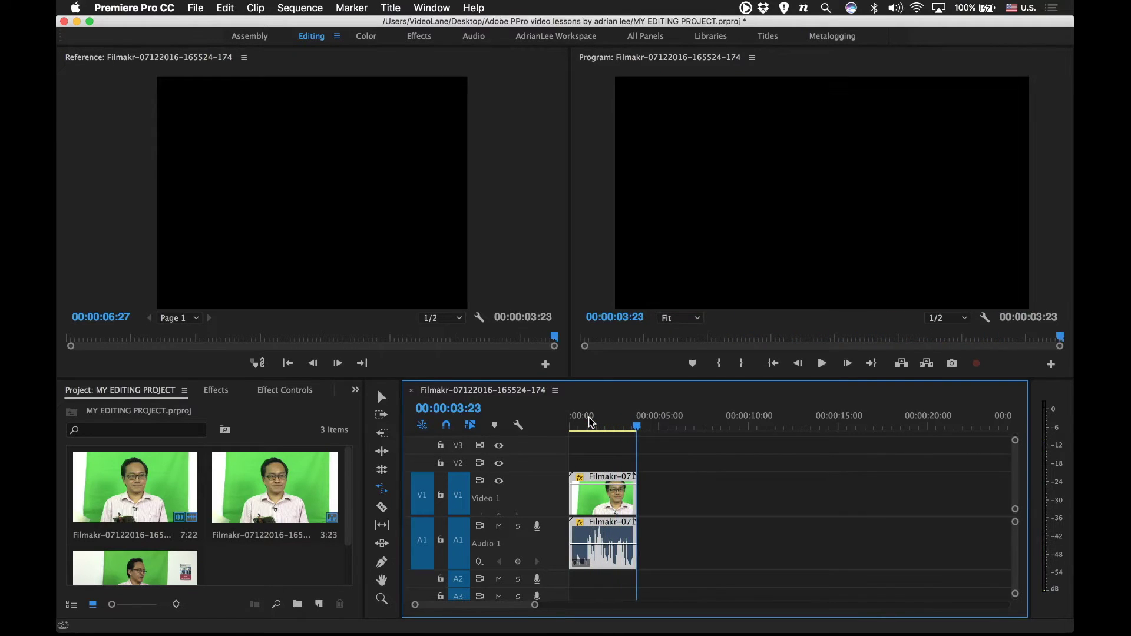
left_click(618, 424)
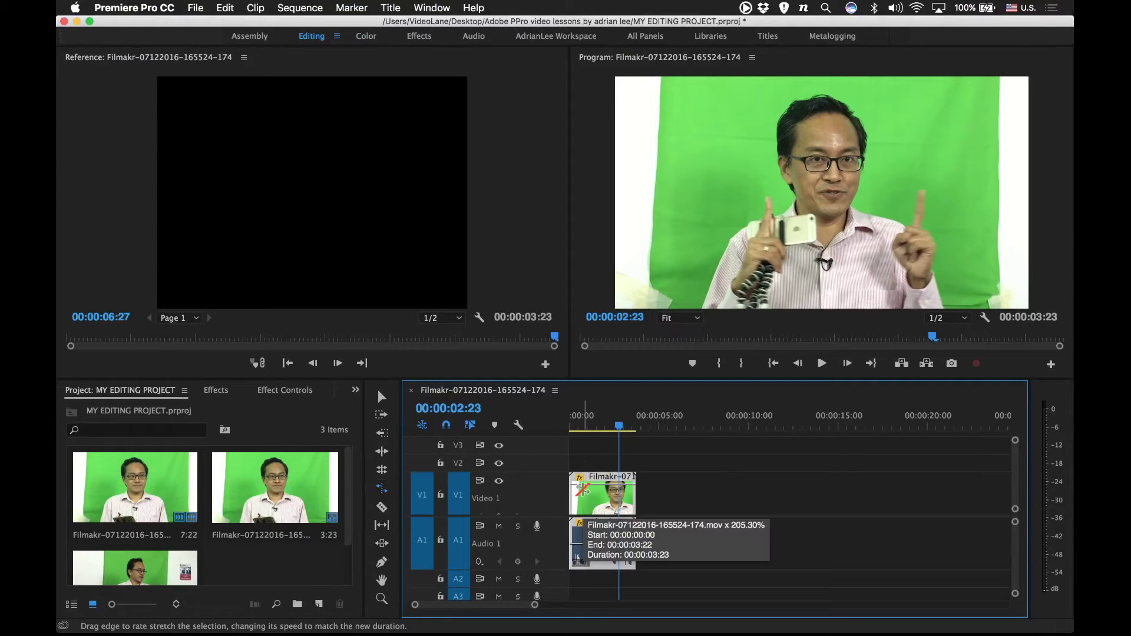
Undo the rate stretch to restore the 7:22 normal-speed clip, then play it from two seconds.
left_click_drag(635, 490, 846, 490)
left_click(225, 8)
left_click(229, 24)
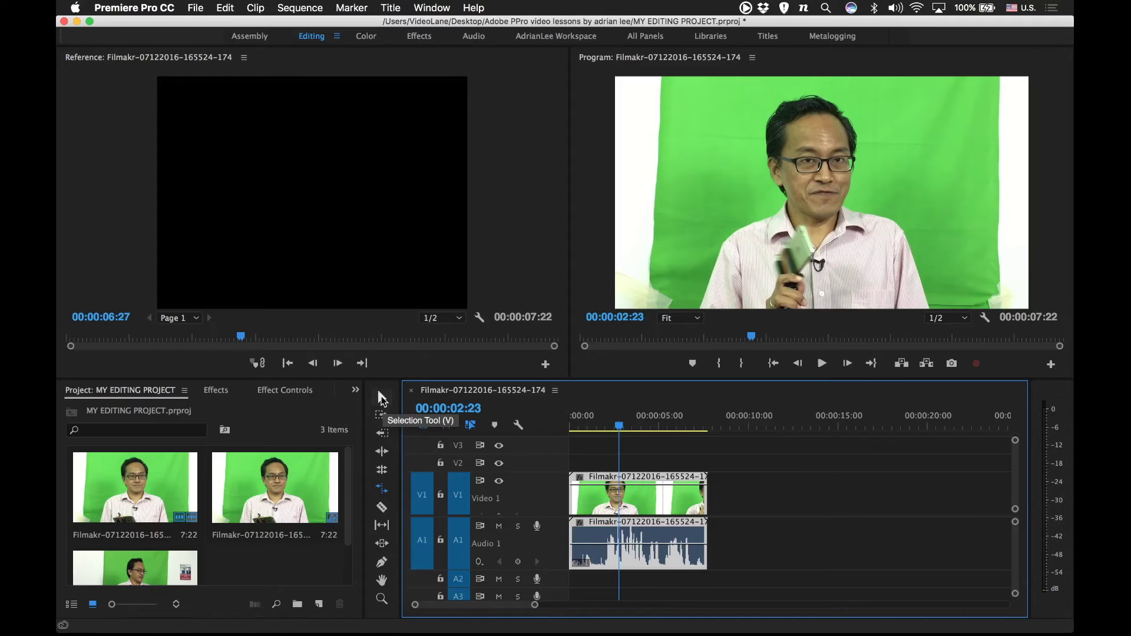
left_click_drag(618, 424, 601, 424)
left_click(821, 365)
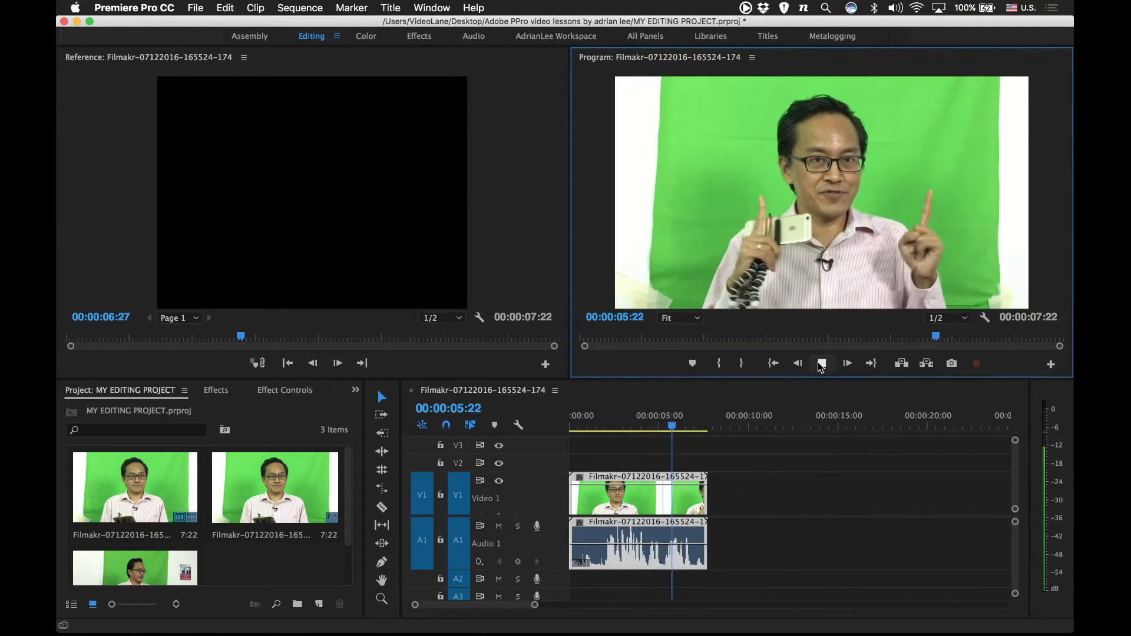
left_click(822, 364)
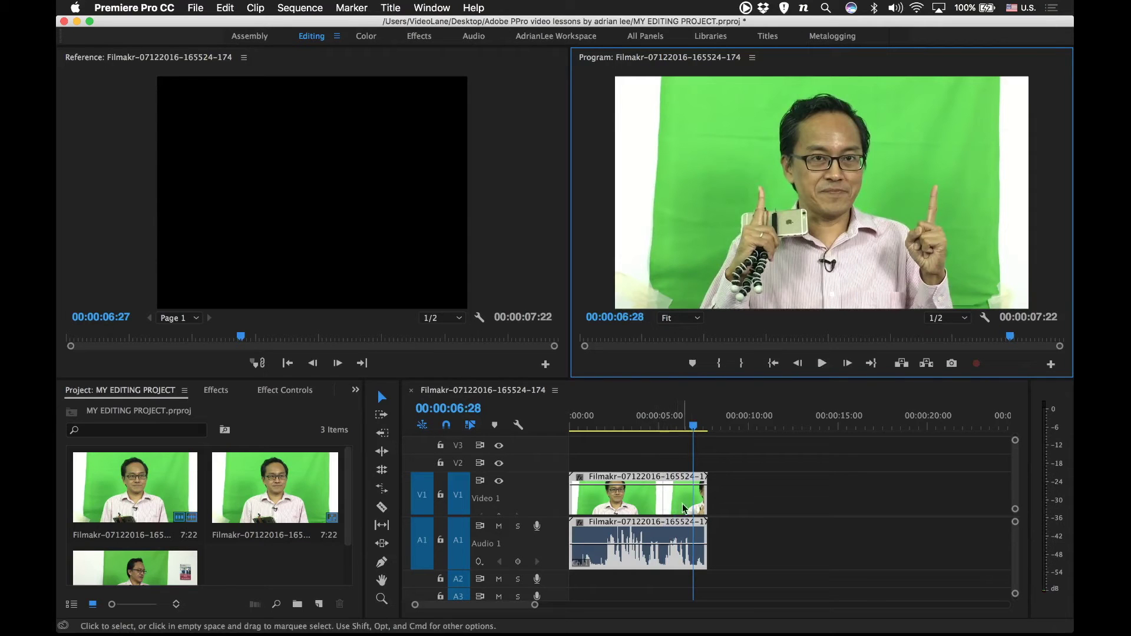
Set the clip's Speed/Duration to 50%, lengthening it to 15:14.
right_click(631, 504)
scroll(659, 560, "down", 10)
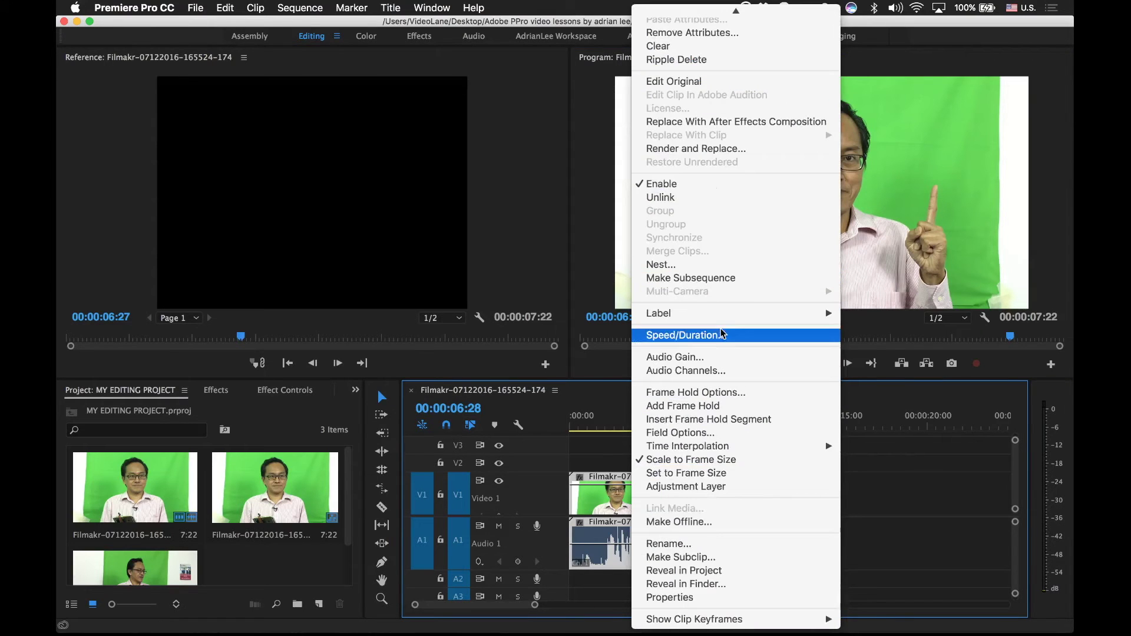
left_click(682, 335)
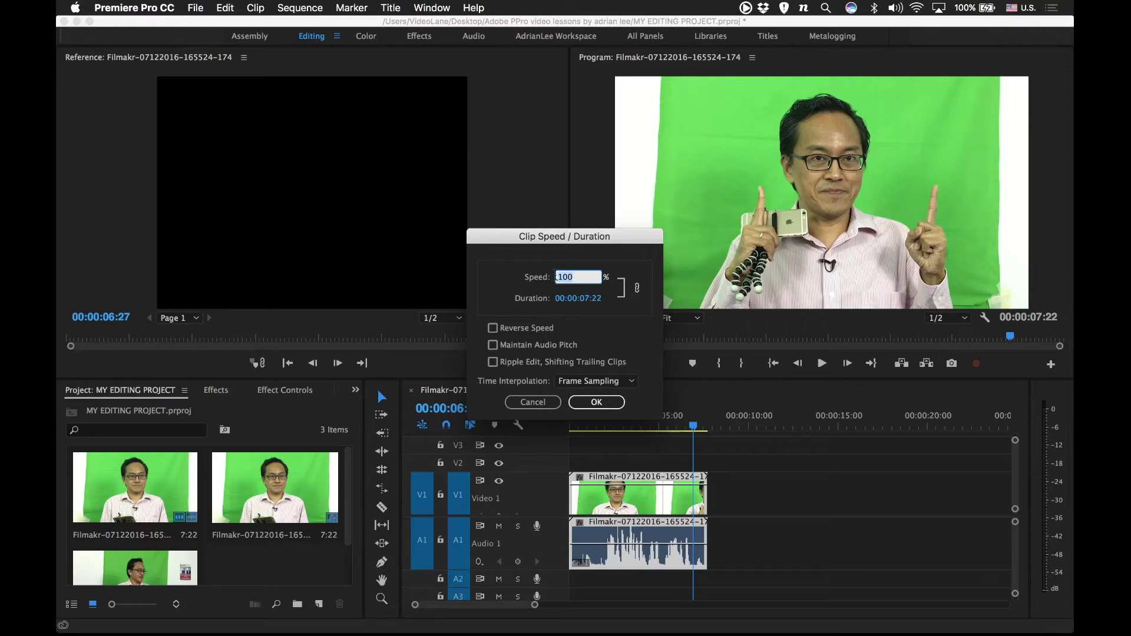
type("50")
left_click(596, 402)
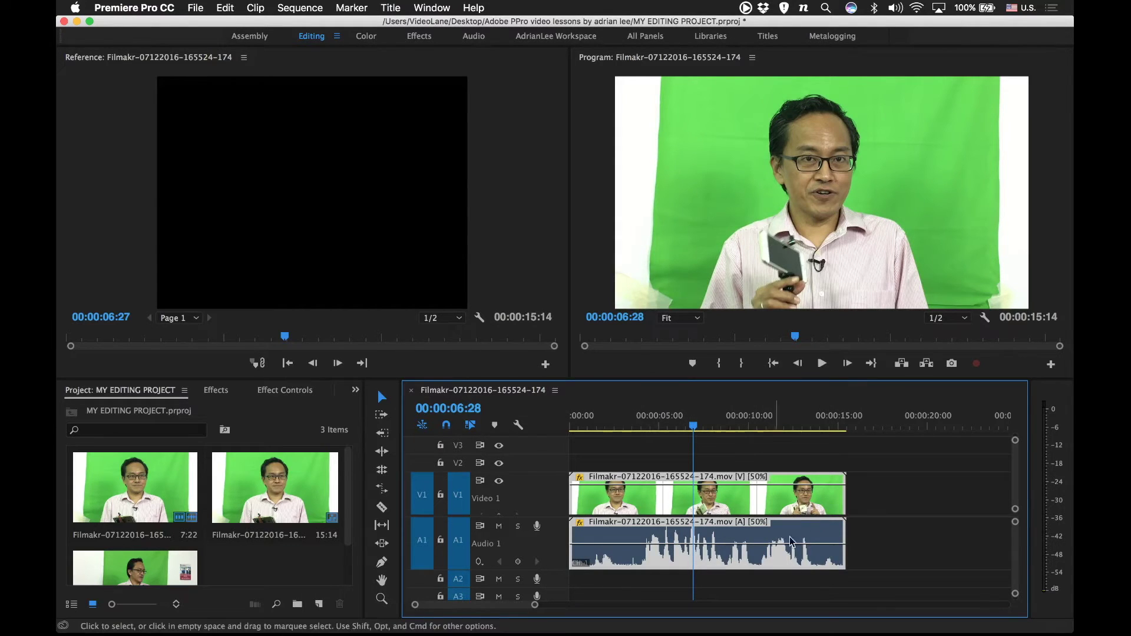
Play the 50% slowed clip from about four seconds in.
left_click_drag(660, 417, 643, 417)
left_click(822, 363)
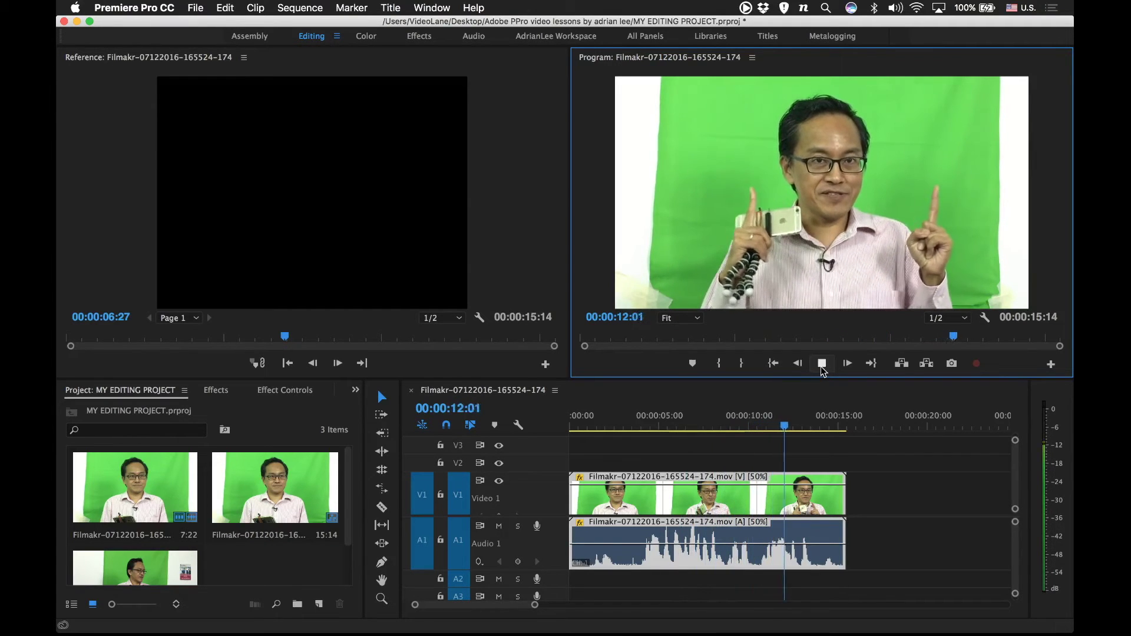
key("space")
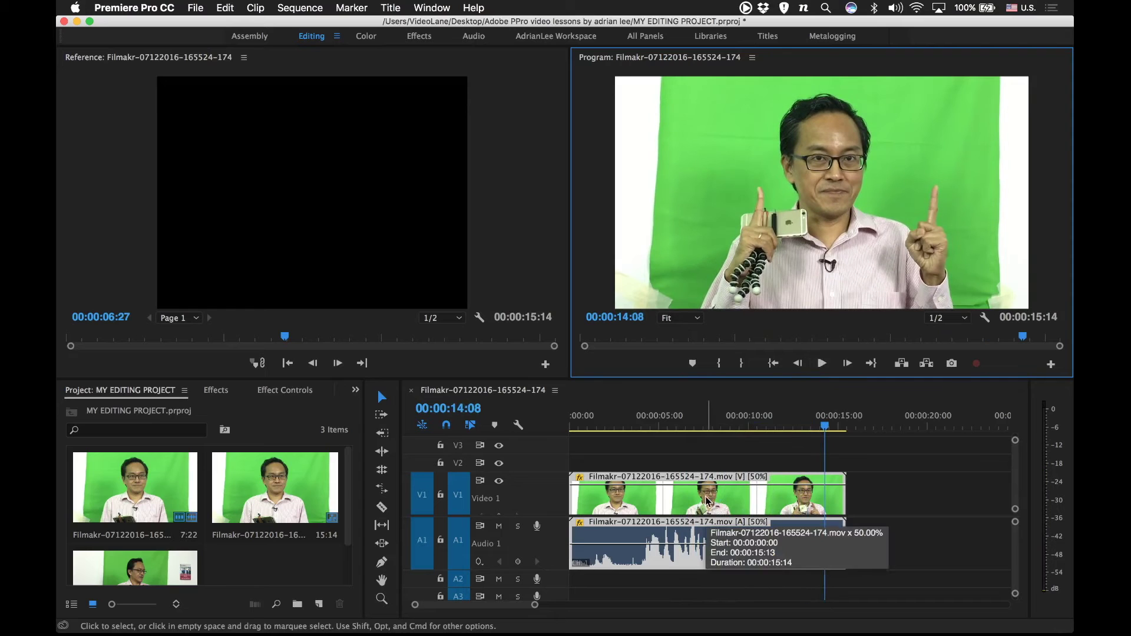
Set the clip's Speed/Duration to 200%, shortening it to 3:26.
right_click(707, 501)
scroll(760, 527, "down", 5)
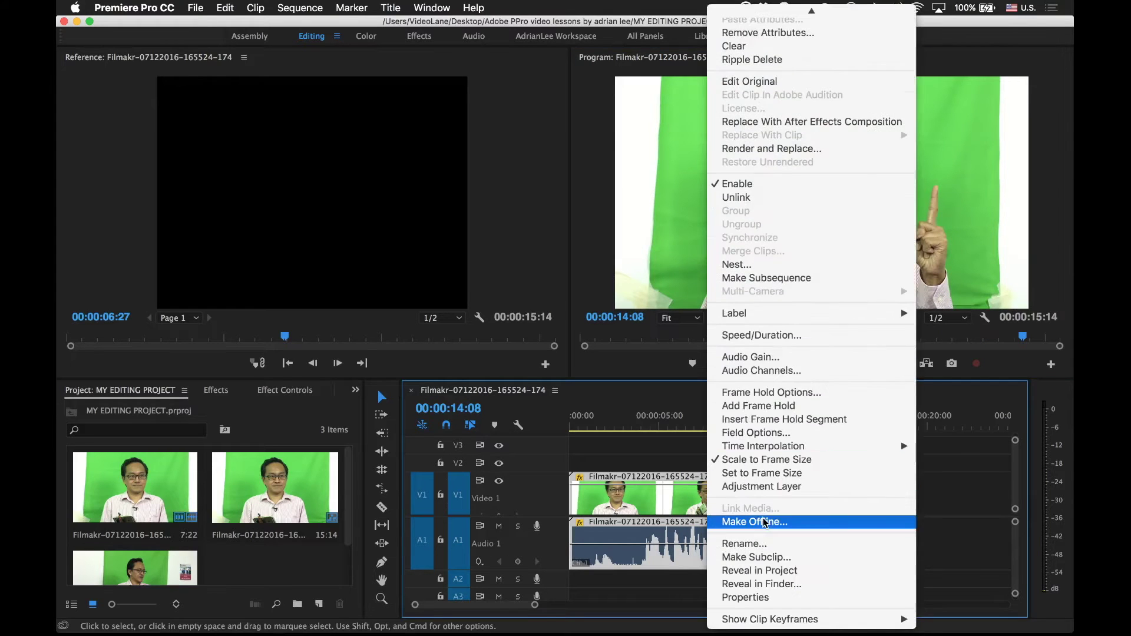
left_click(797, 335)
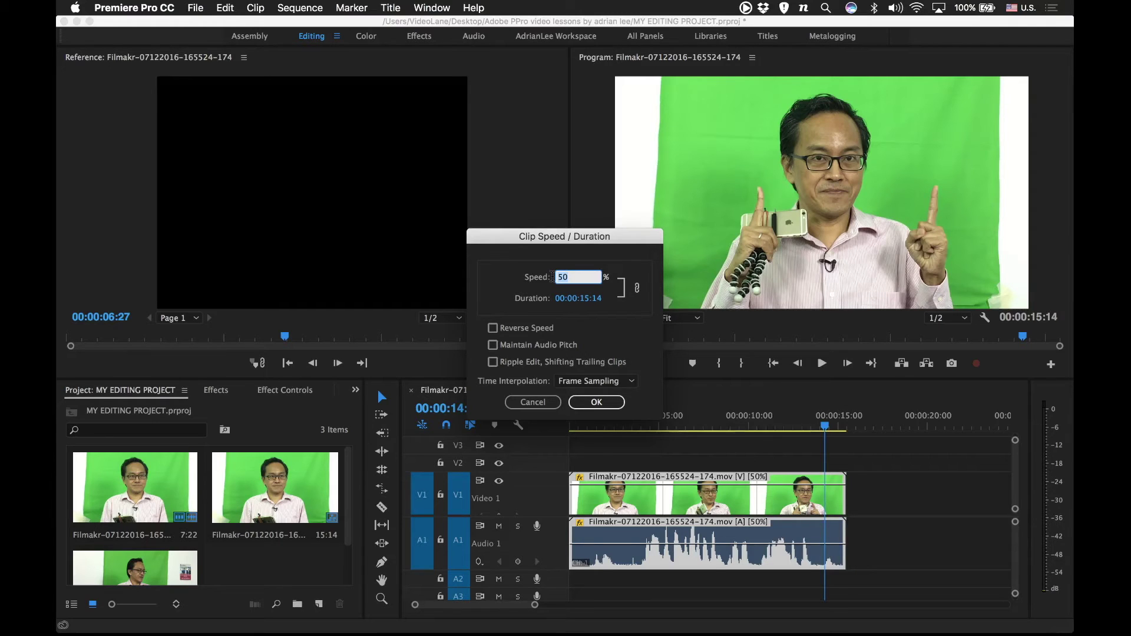
type("00")
left_click(606, 409)
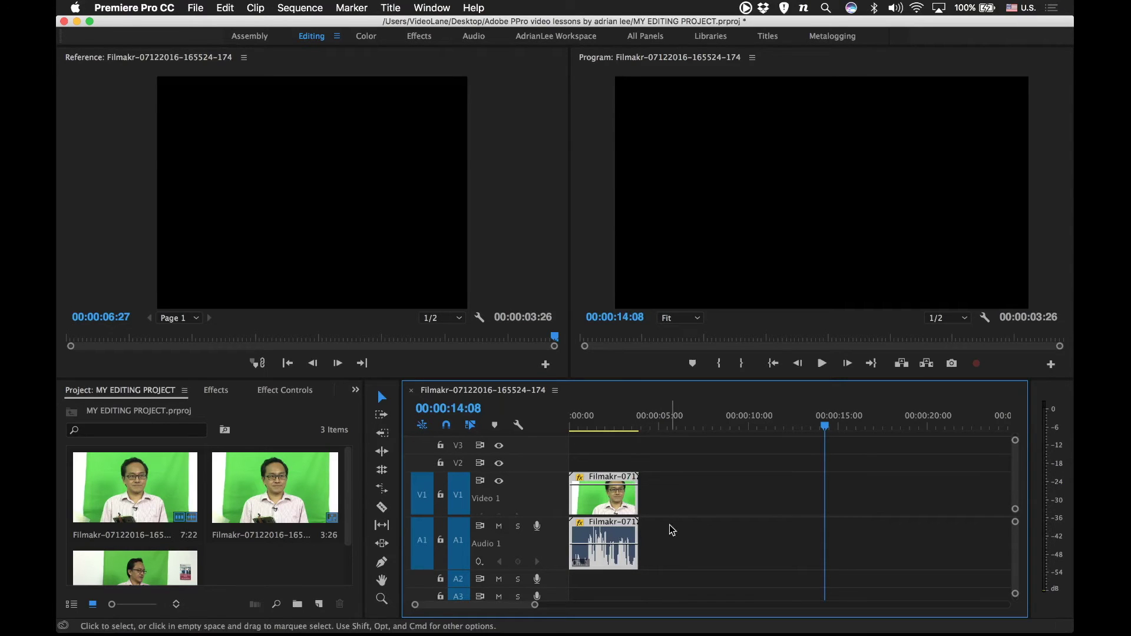
Play the 200% clip from near the sequence start.
left_click(587, 419)
key("space")
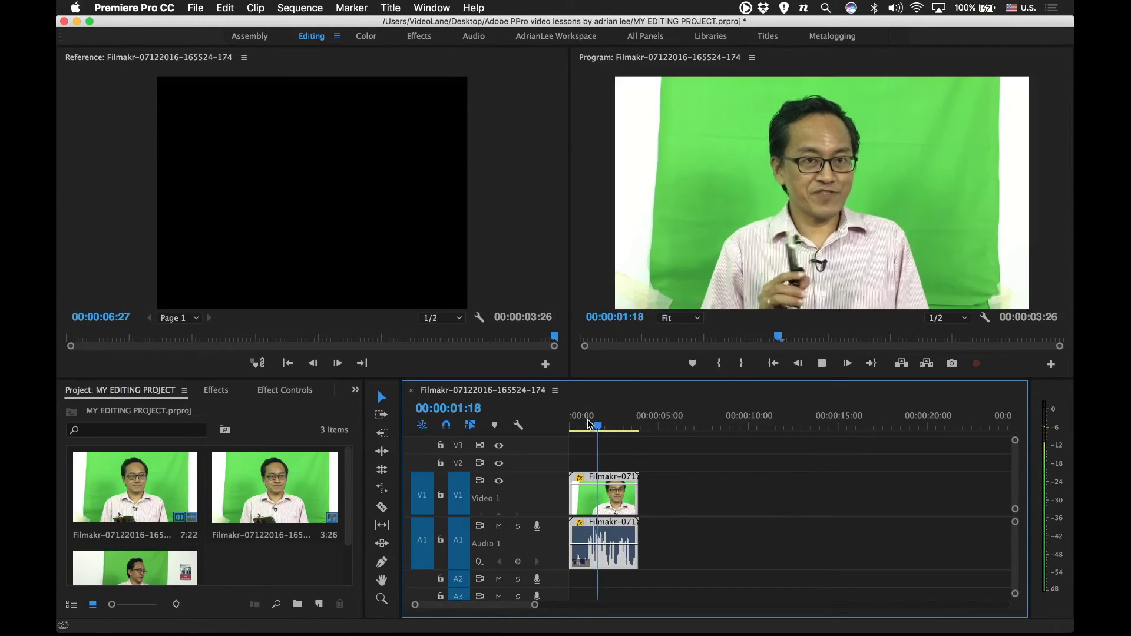
key("space")
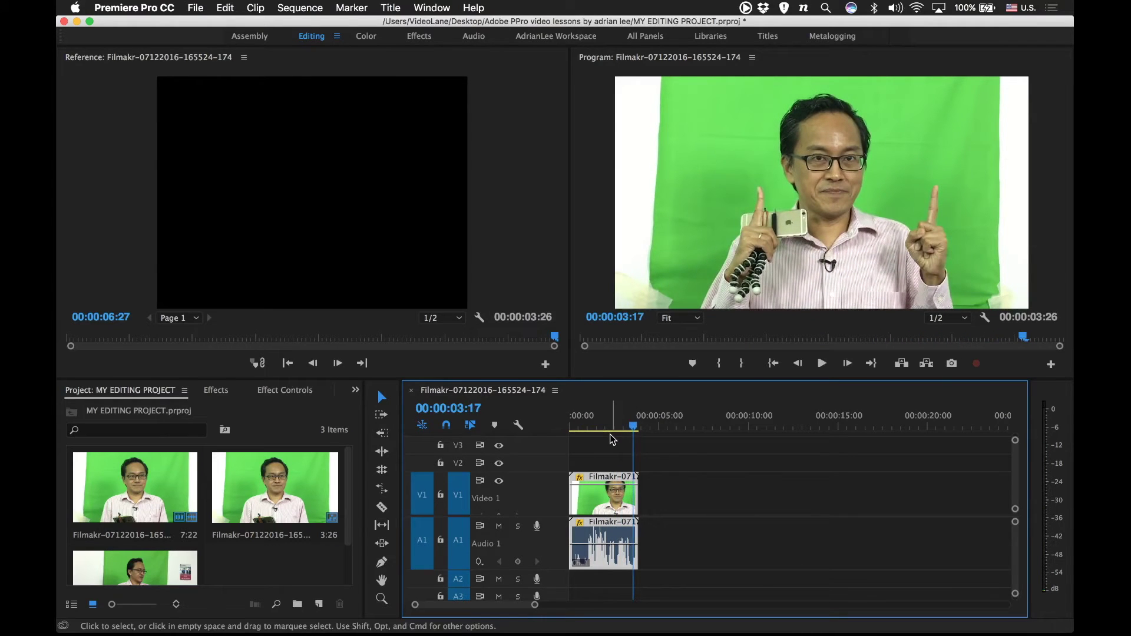
Dismiss the clip's context menu unchanged and scrub around one second.
right_click(602, 504)
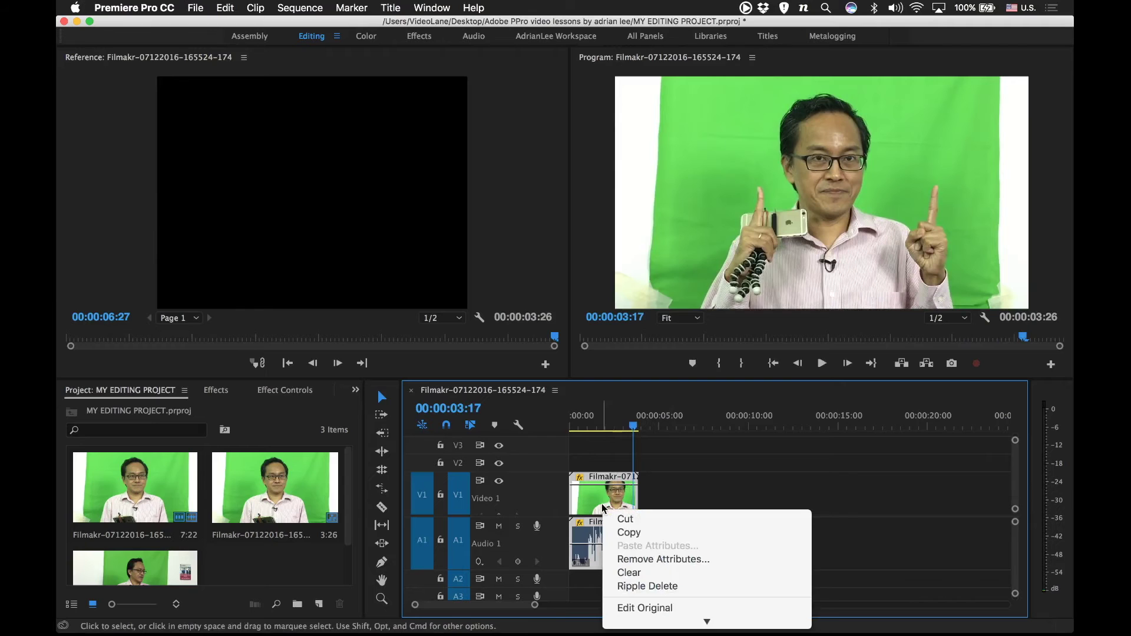
left_click(704, 335)
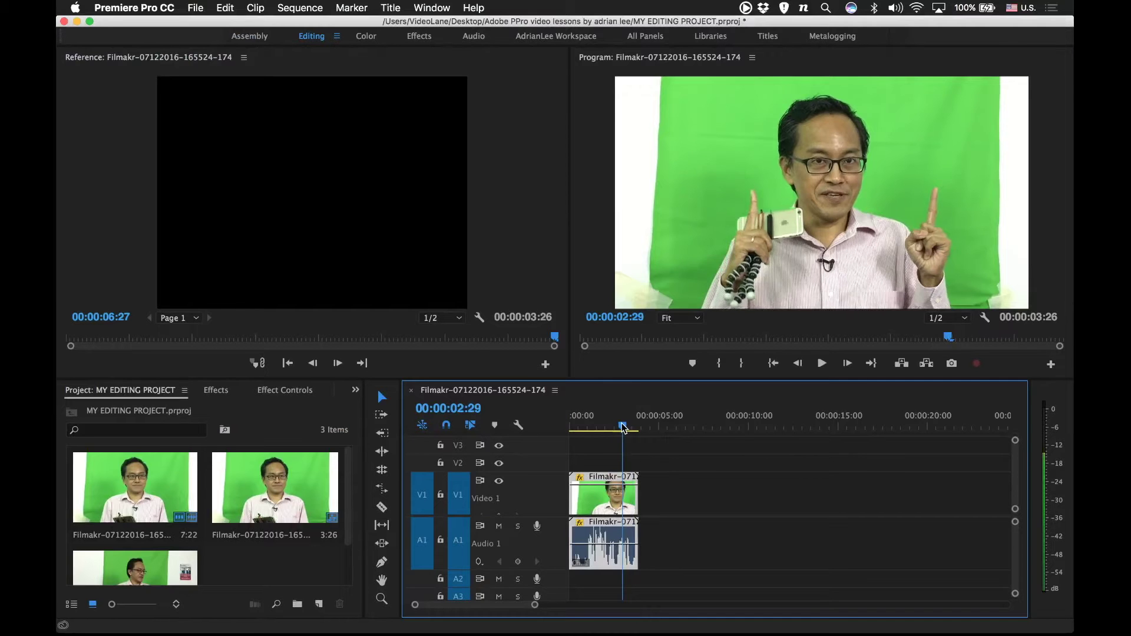
left_click_drag(623, 422, 601, 425)
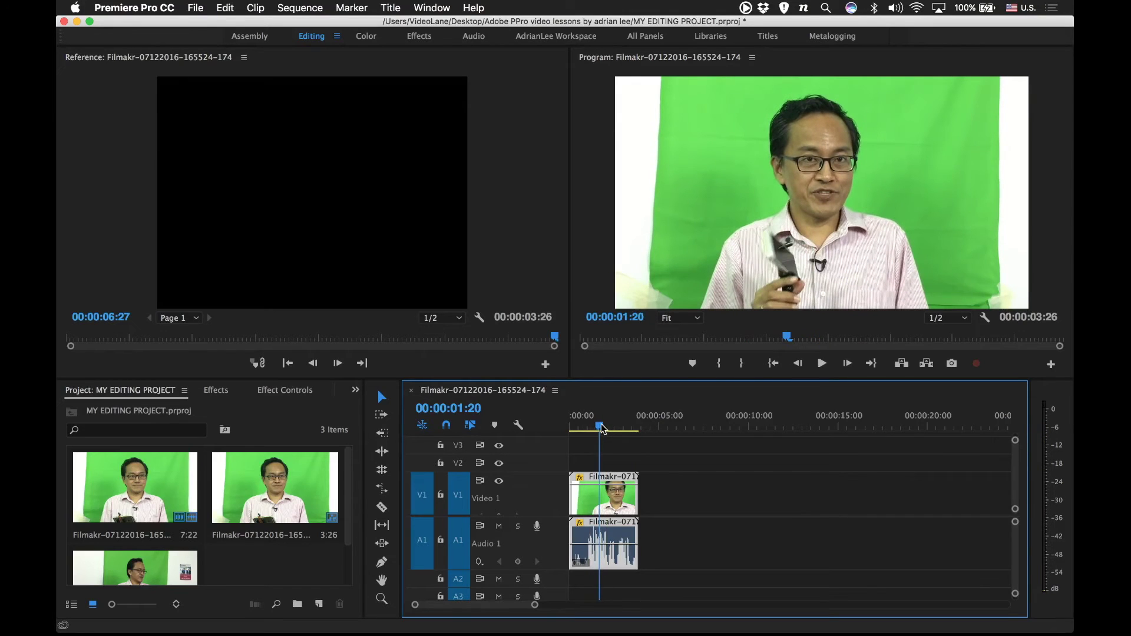
Enable Maintain Audio Pitch in Speed/Duration for the 200% clip, then play it back.
right_click(606, 499)
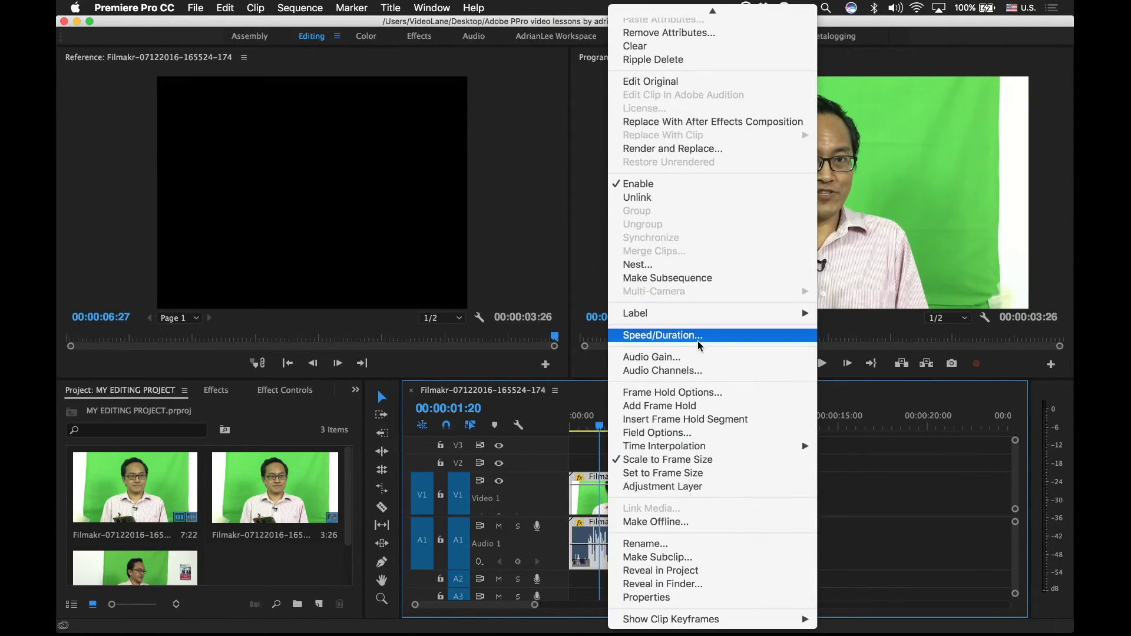
left_click(708, 334)
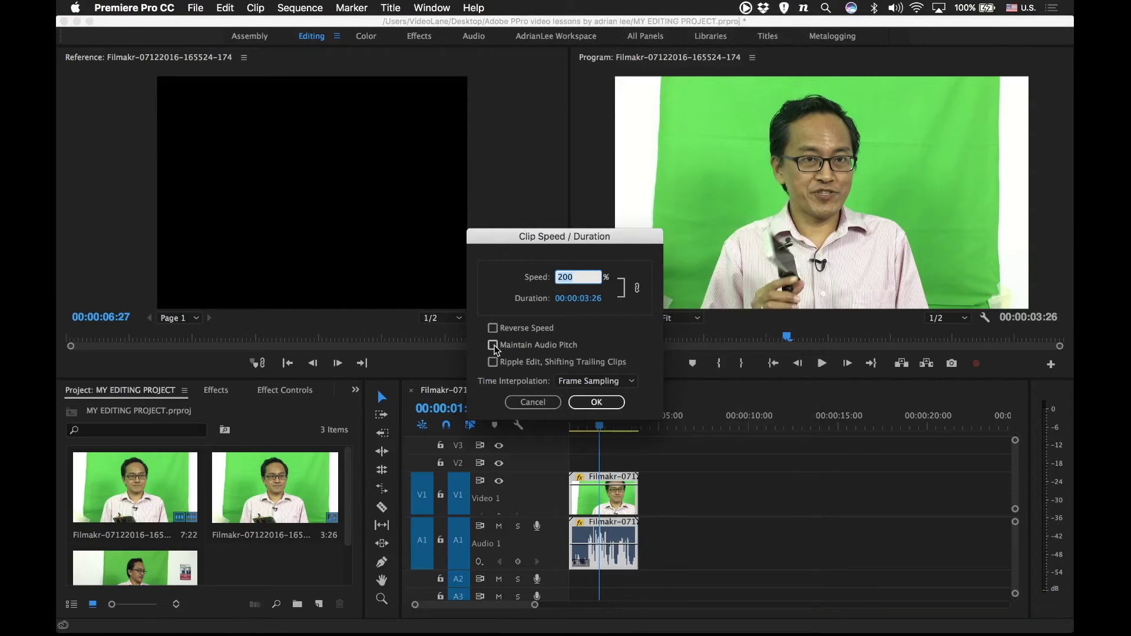
left_click(493, 345)
left_click(602, 403)
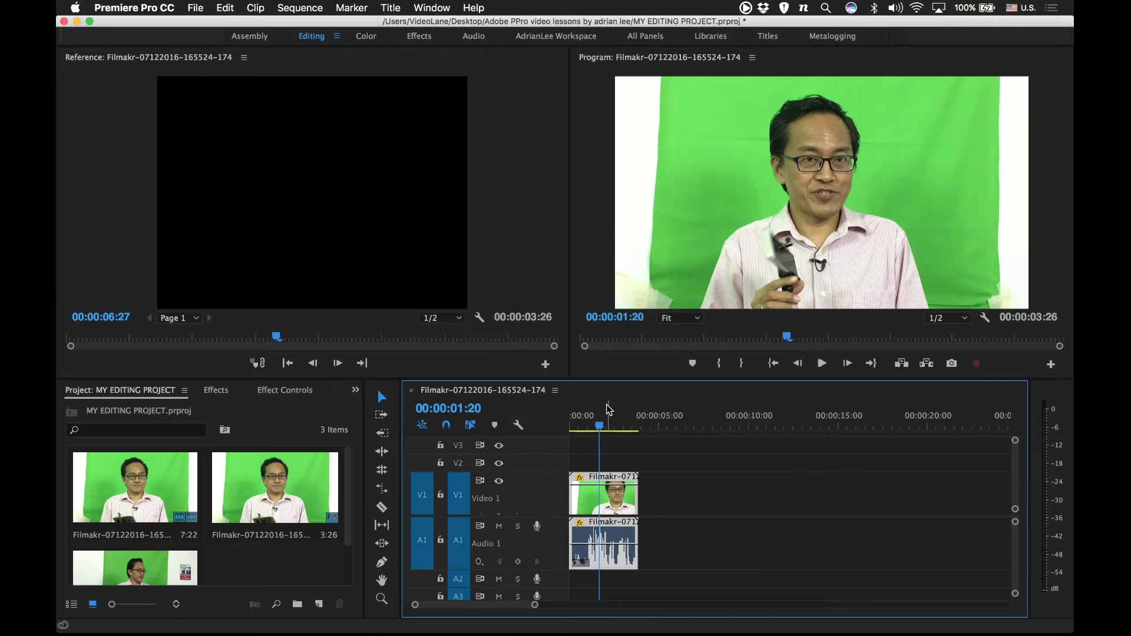
left_click(821, 363)
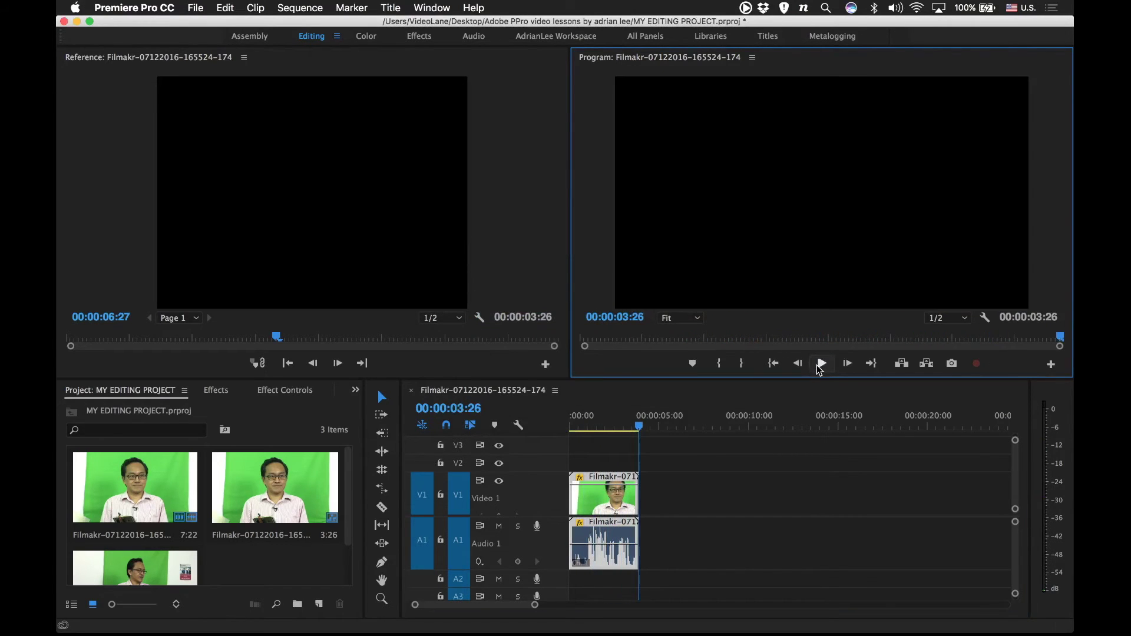
left_click(619, 422)
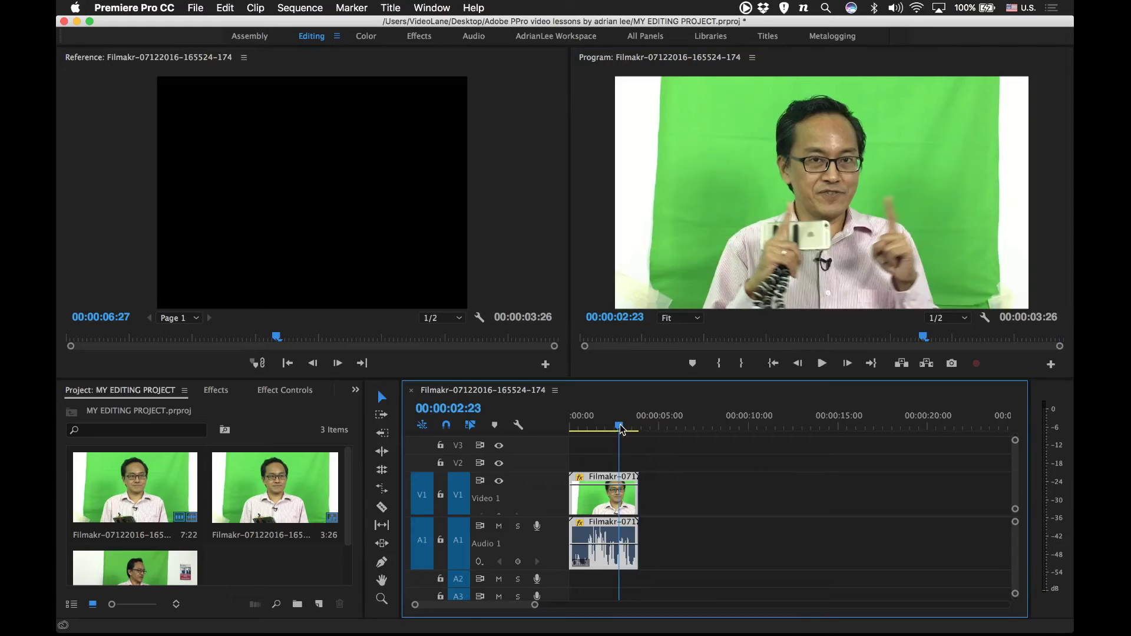
Set the clip's Speed/Duration back to 50%, stretching it to 15:14.
left_click_drag(622, 426, 611, 426)
right_click(616, 492)
left_click(701, 335)
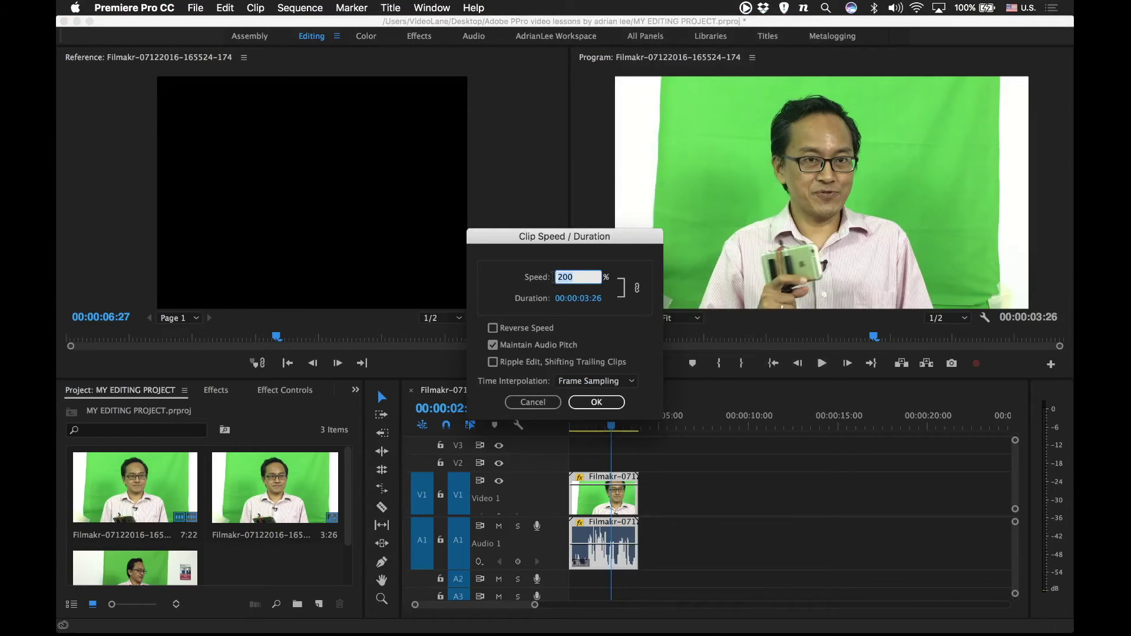
type("50")
left_click(596, 401)
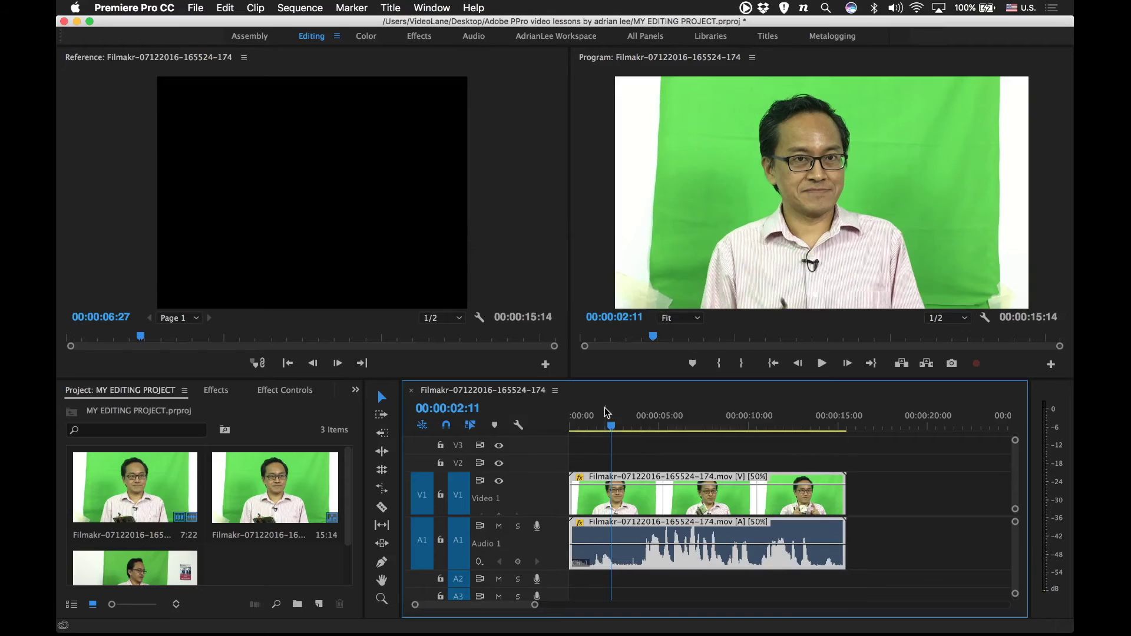
Play the slowed clip from 3:24 to about 14:02.
left_click(638, 423)
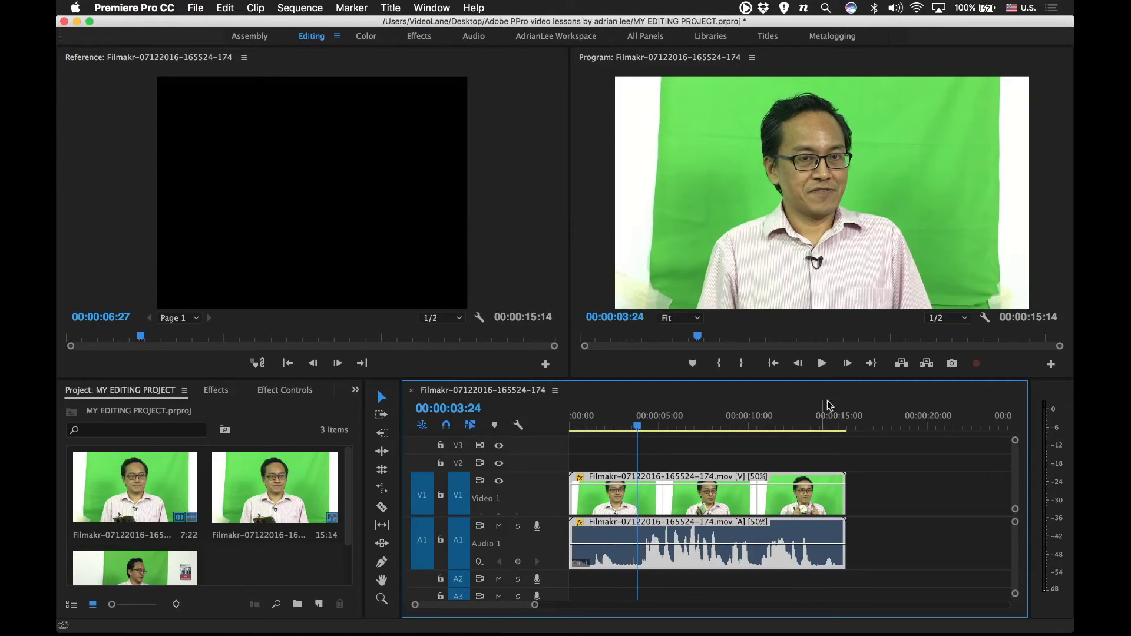
left_click(821, 364)
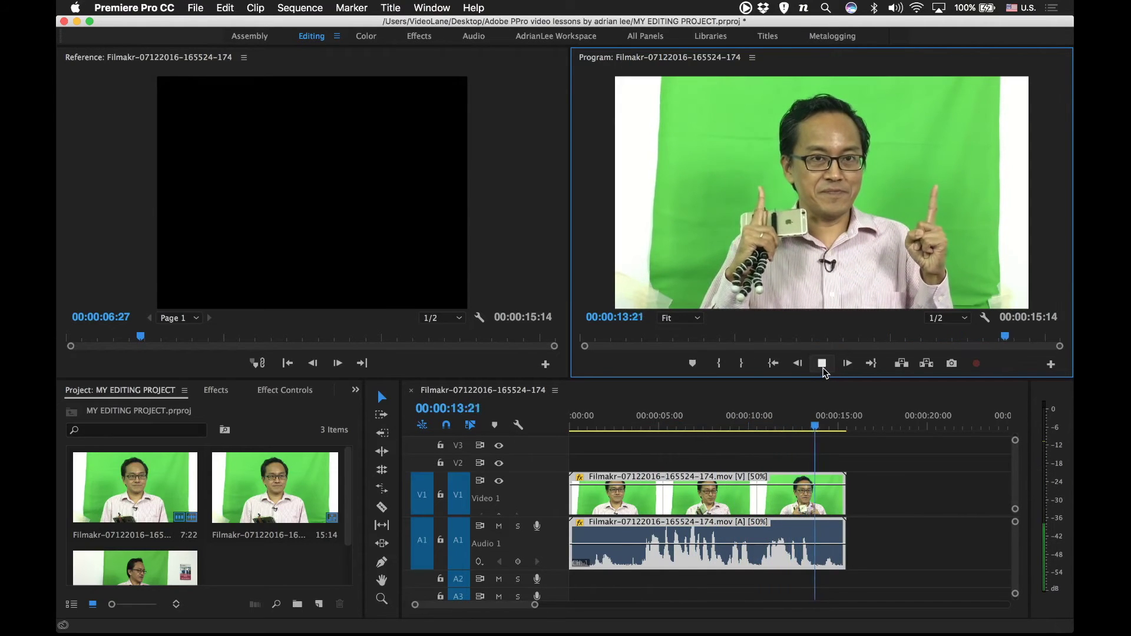
left_click(822, 370)
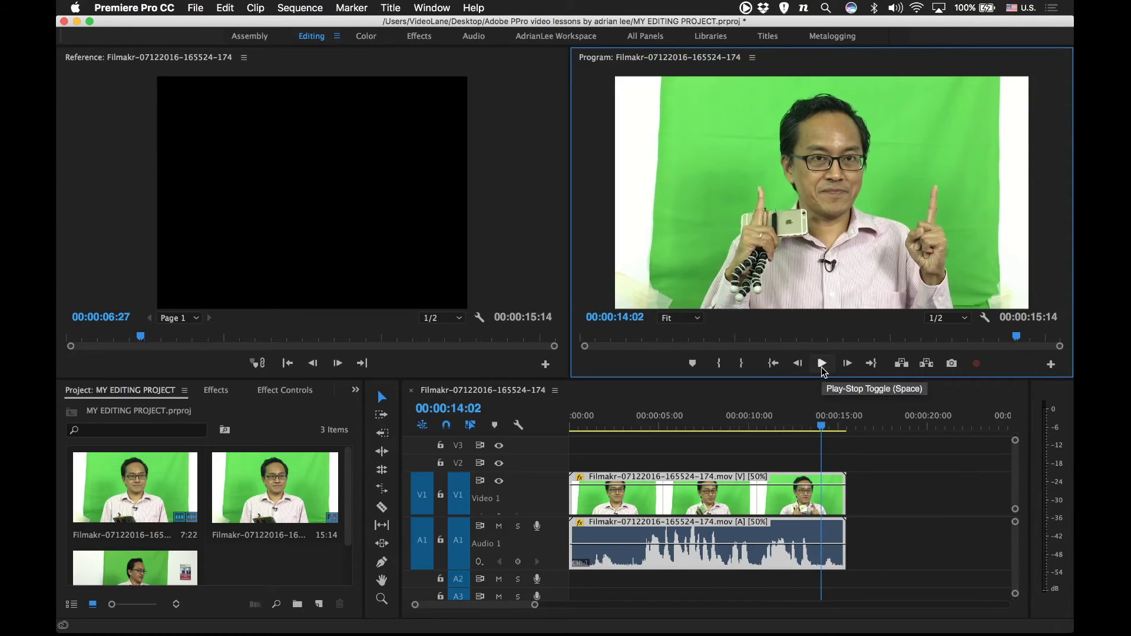
Set the clip to Reverse Speed at 100% with Maintain Audio Pitch turned off.
right_click(725, 500)
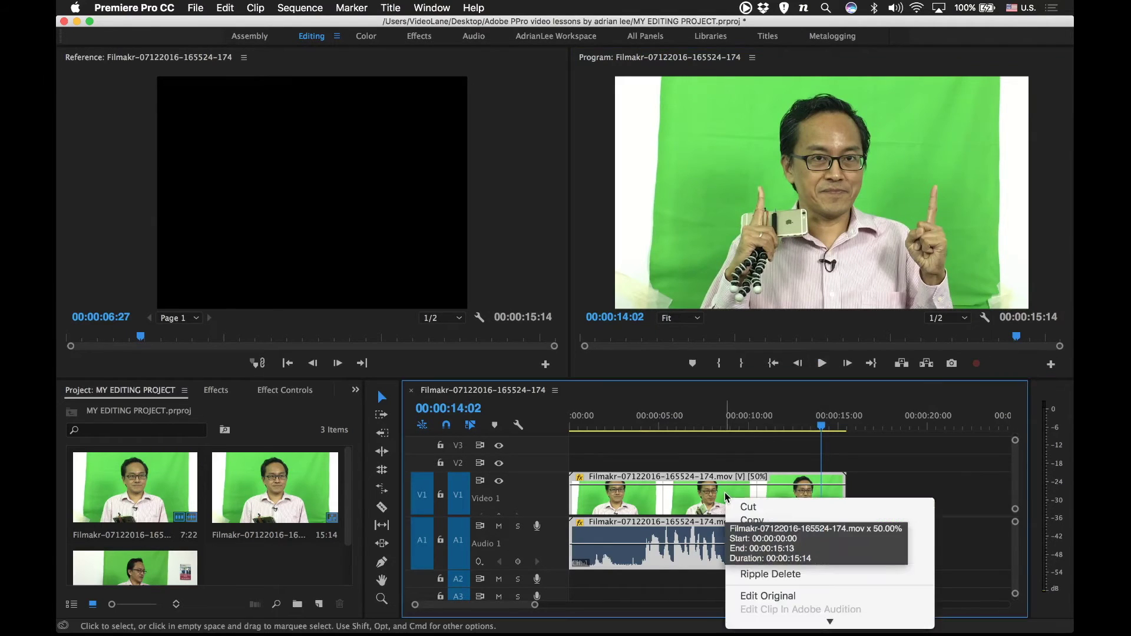
scroll(776, 548, "down", 5)
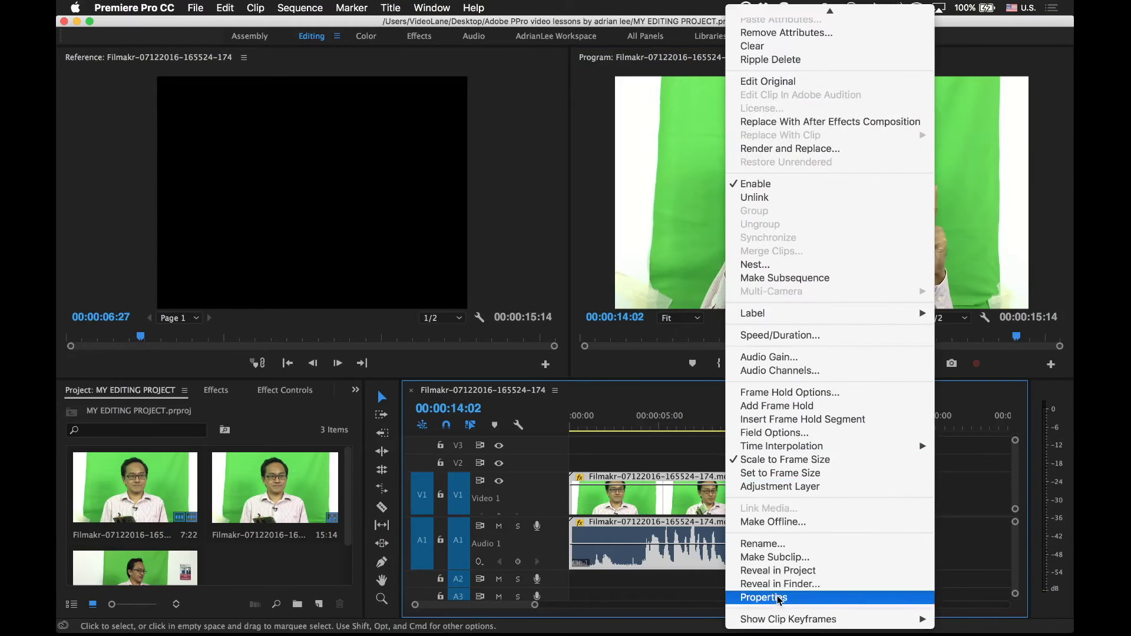
left_click(783, 341)
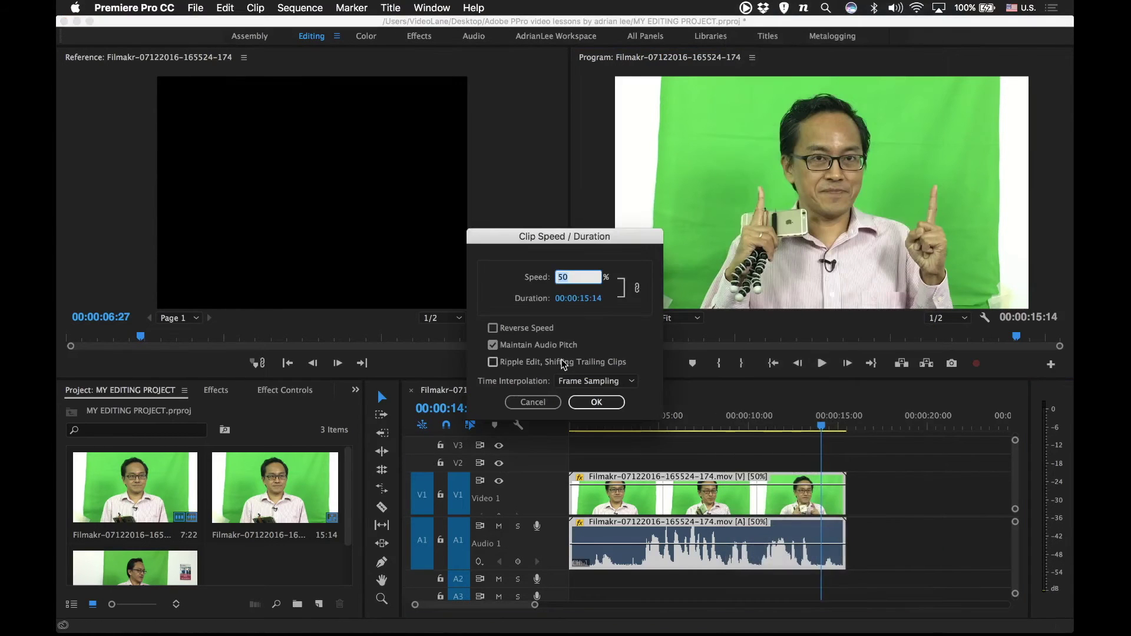
left_click(493, 346)
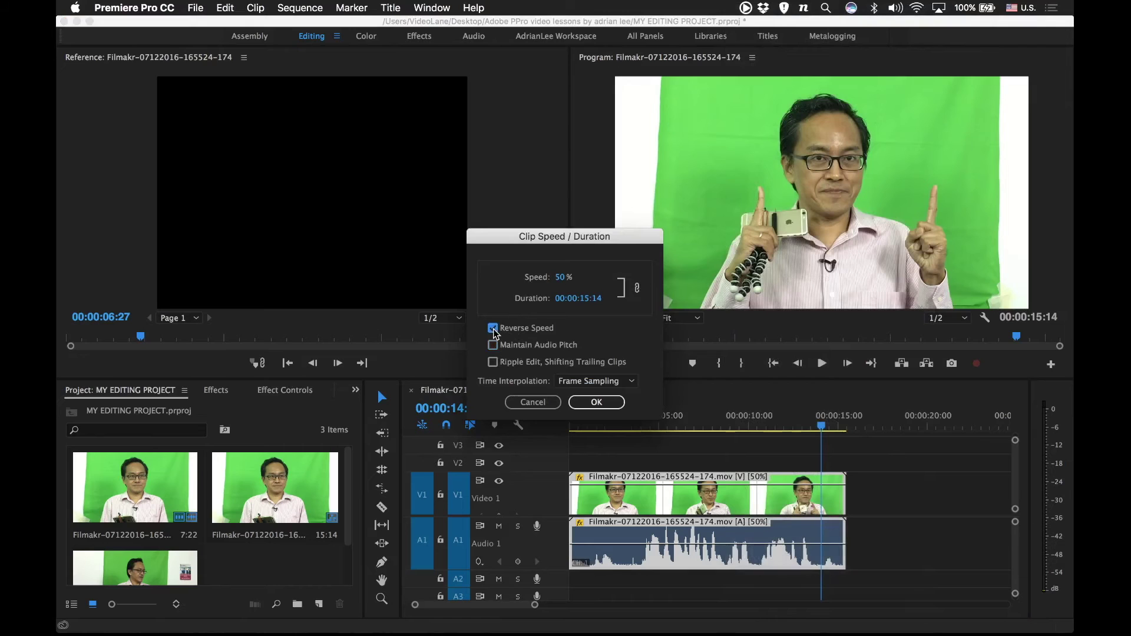
left_click(564, 282)
type("100")
left_click(603, 404)
Play the reversed clip from near its start.
left_click(592, 435)
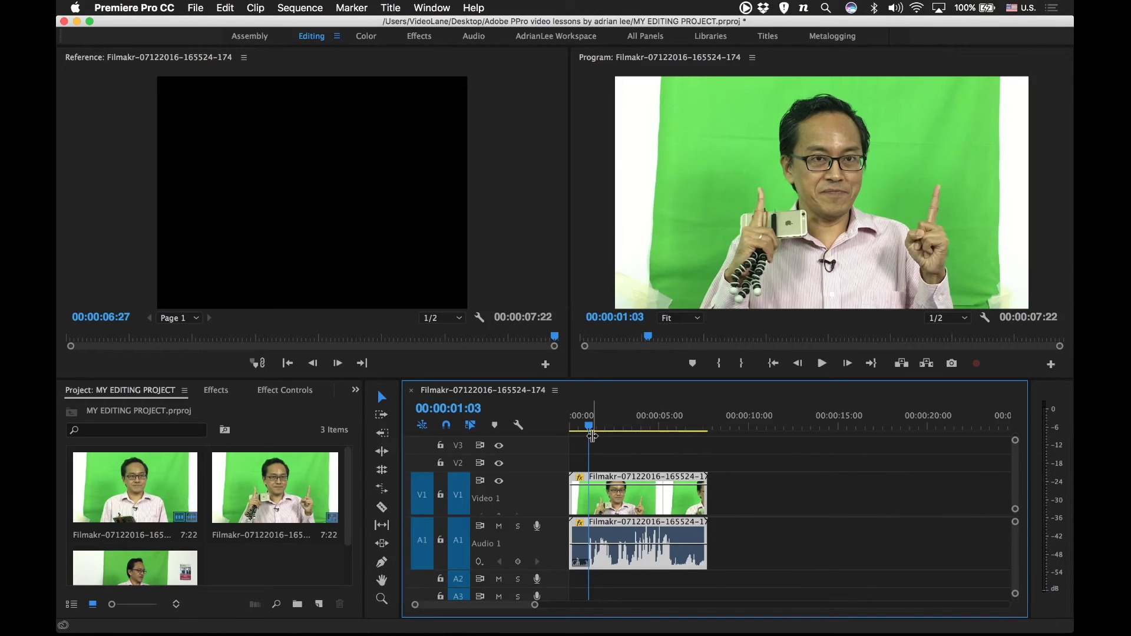
key("space")
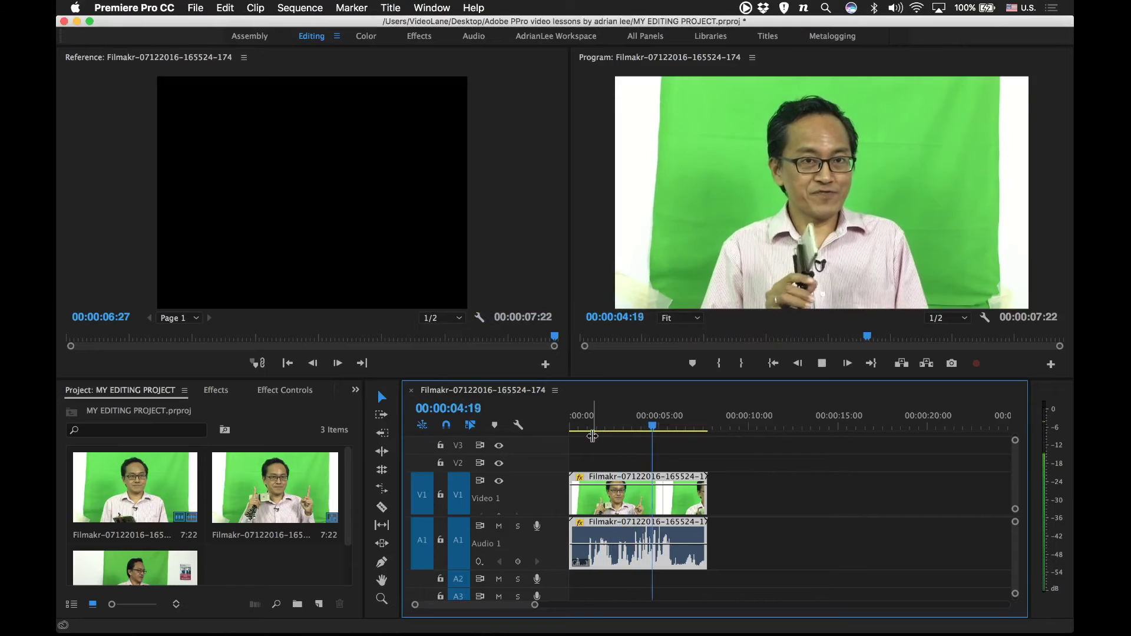
key("space")
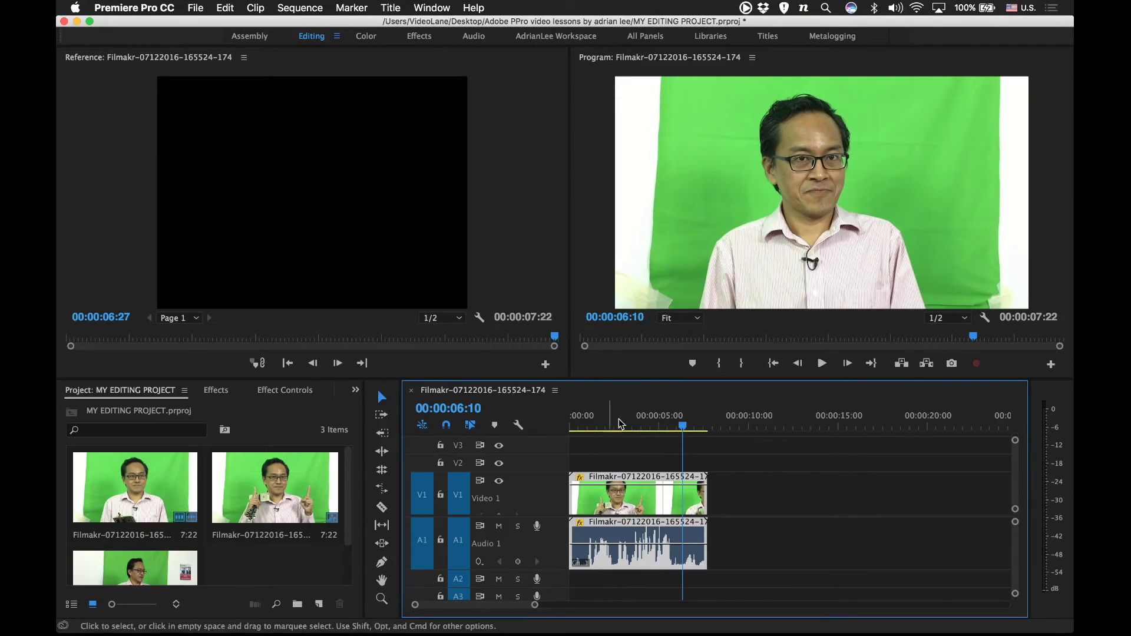
Turn off Reverse Speed in the clip's Speed/Duration settings, keeping 100% and 7:22.
right_click(632, 541)
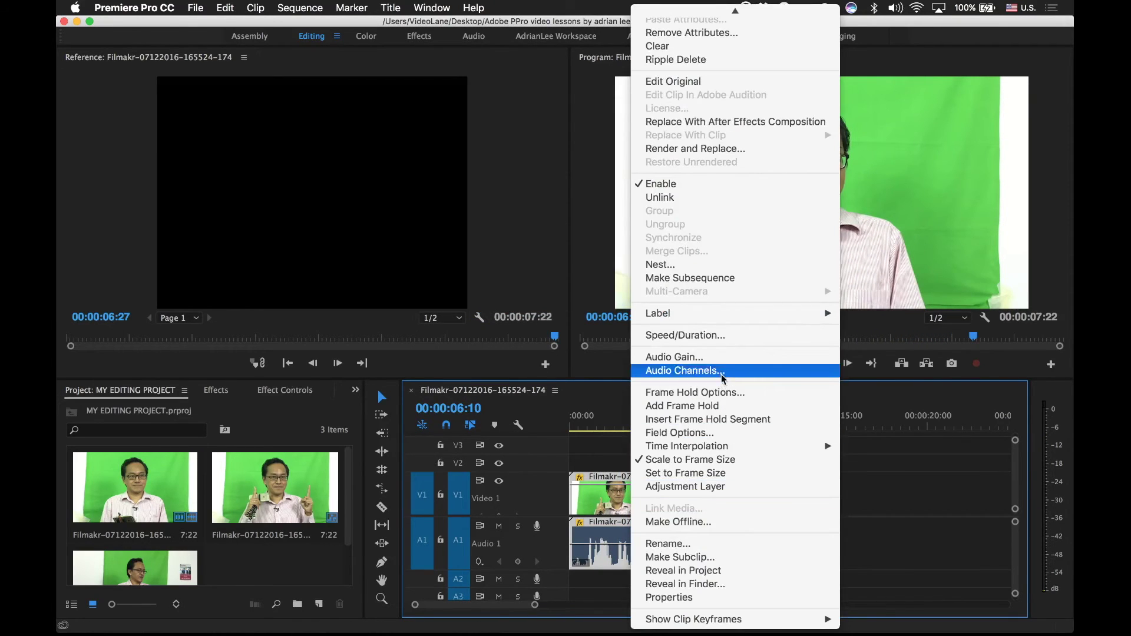
left_click(715, 335)
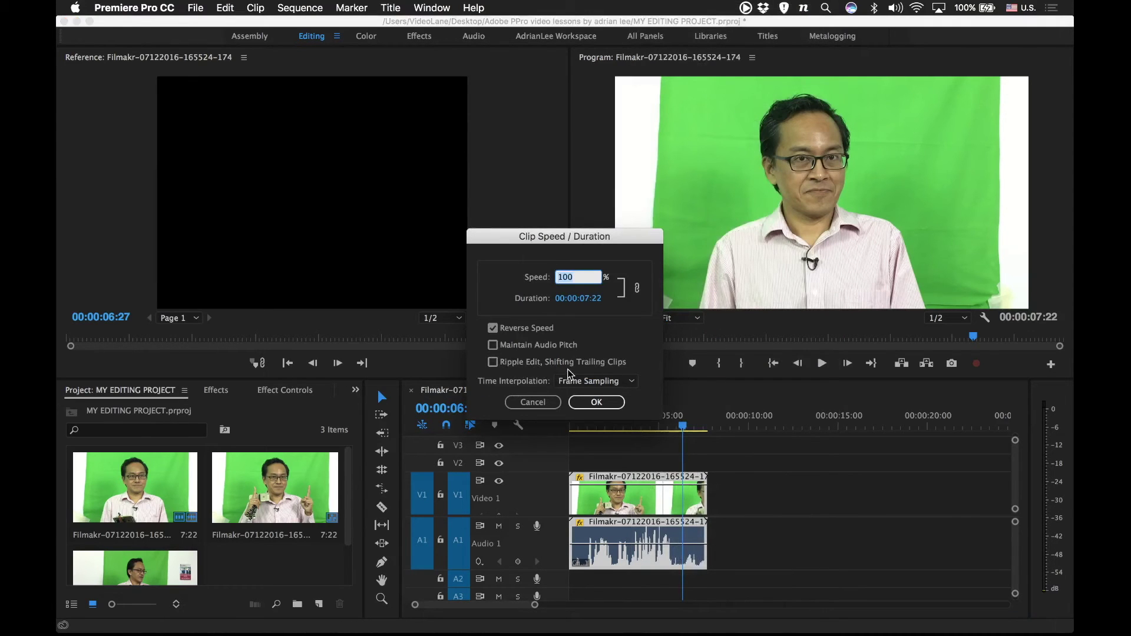
left_click(496, 328)
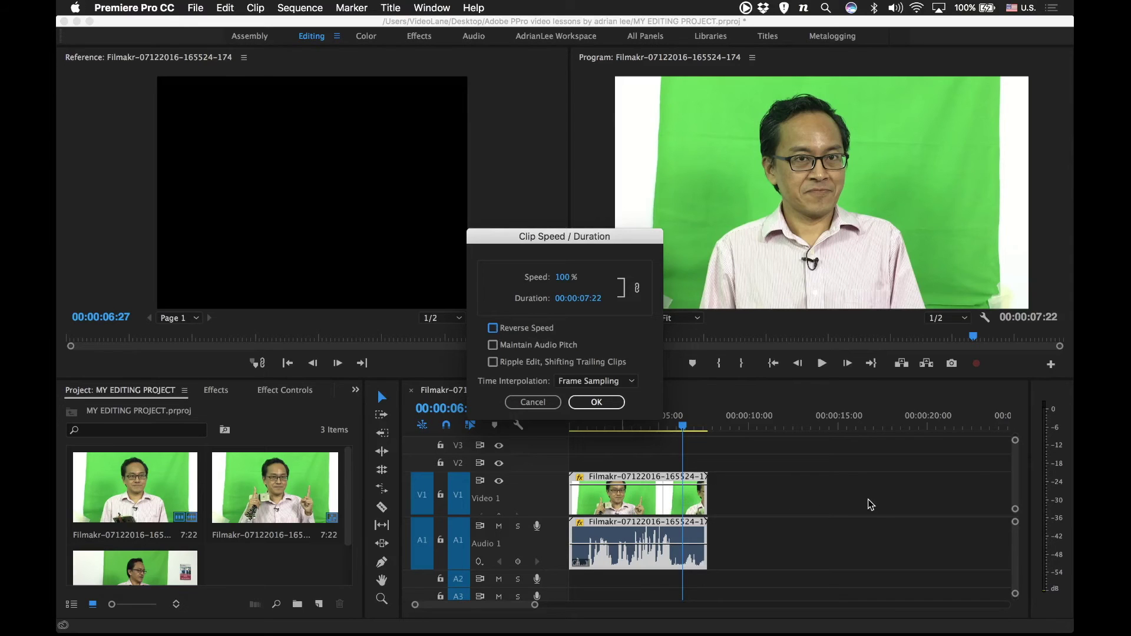
left_click(596, 402)
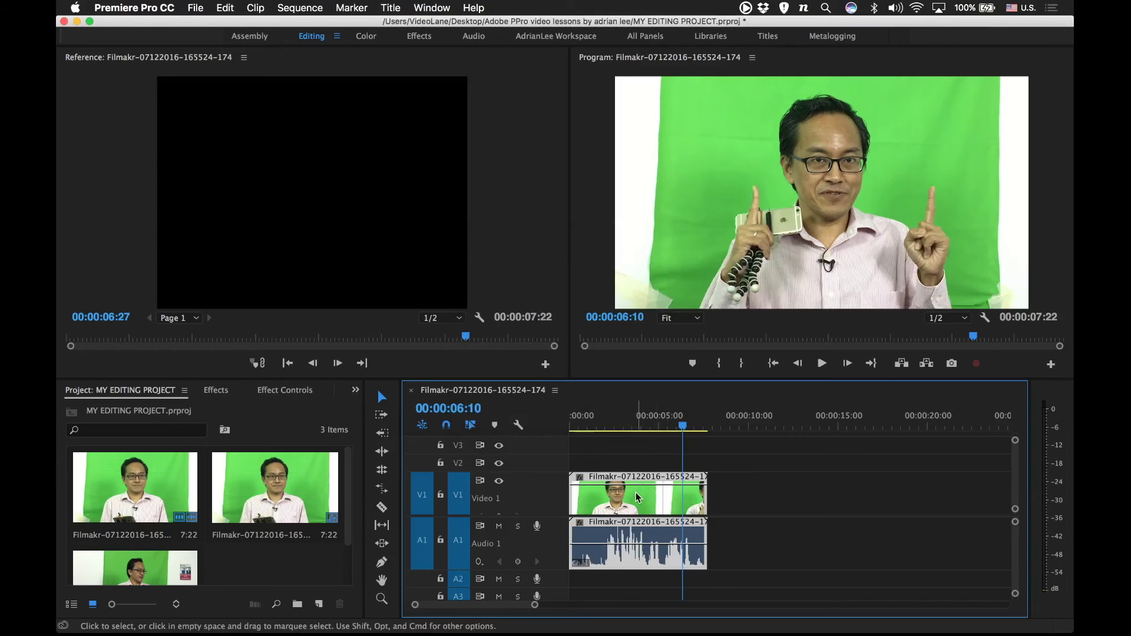
left_click_drag(635, 492, 623, 501)
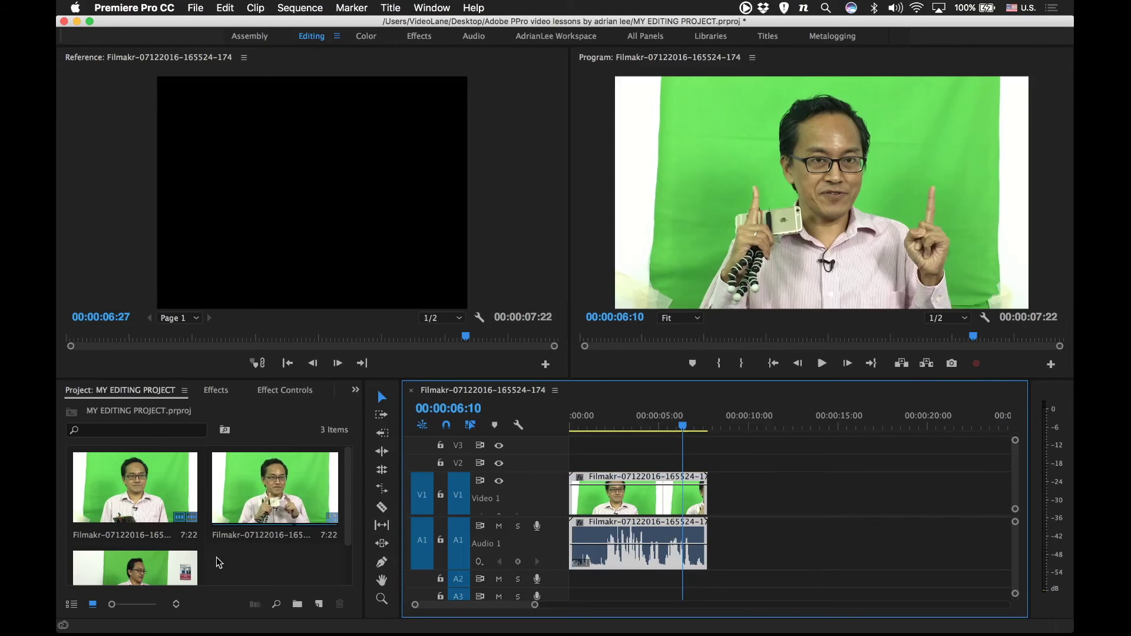
scroll(282, 518, "down", 2)
left_click_drag(135, 538, 714, 502)
Set the green-screen clip's speed to 50% in Speed/Duration.
right_click(638, 500)
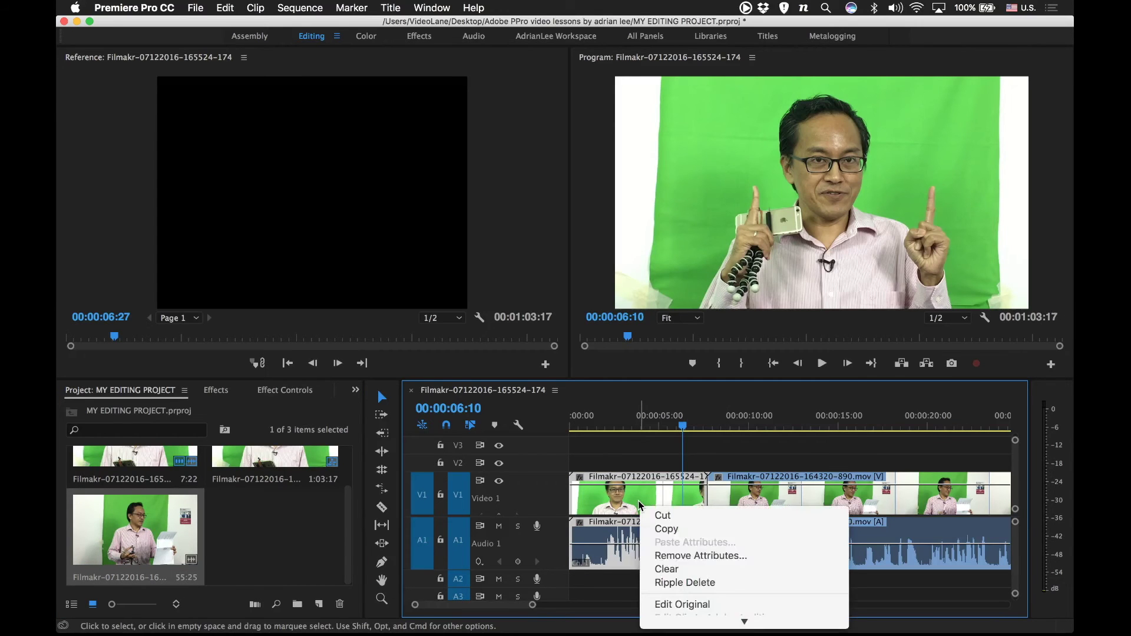
left_click(709, 335)
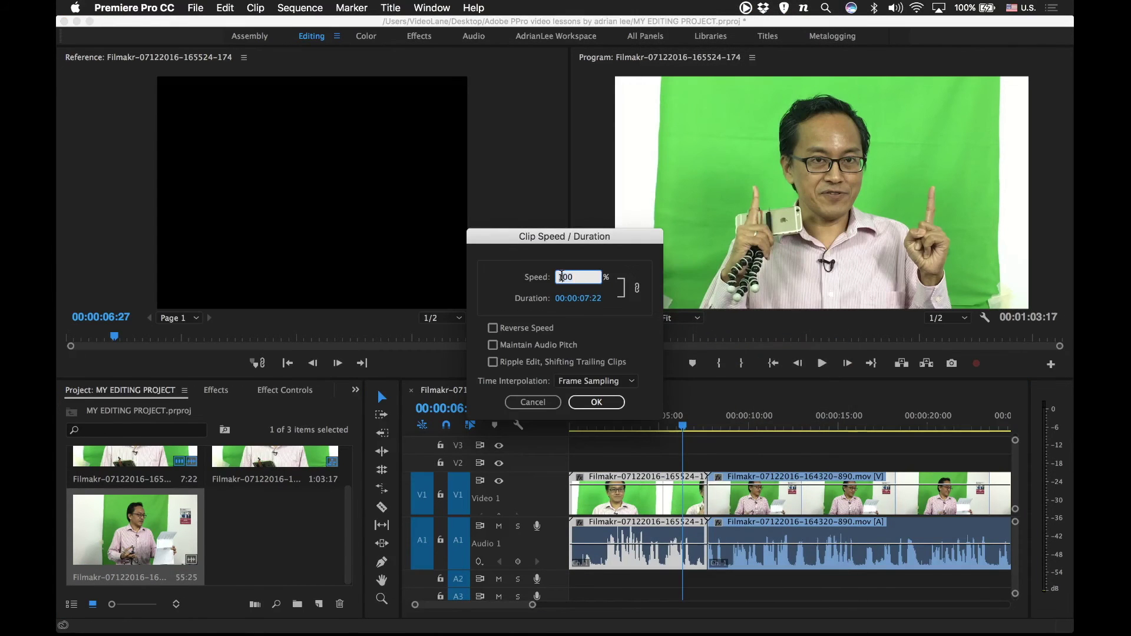
type("50")
key("Return")
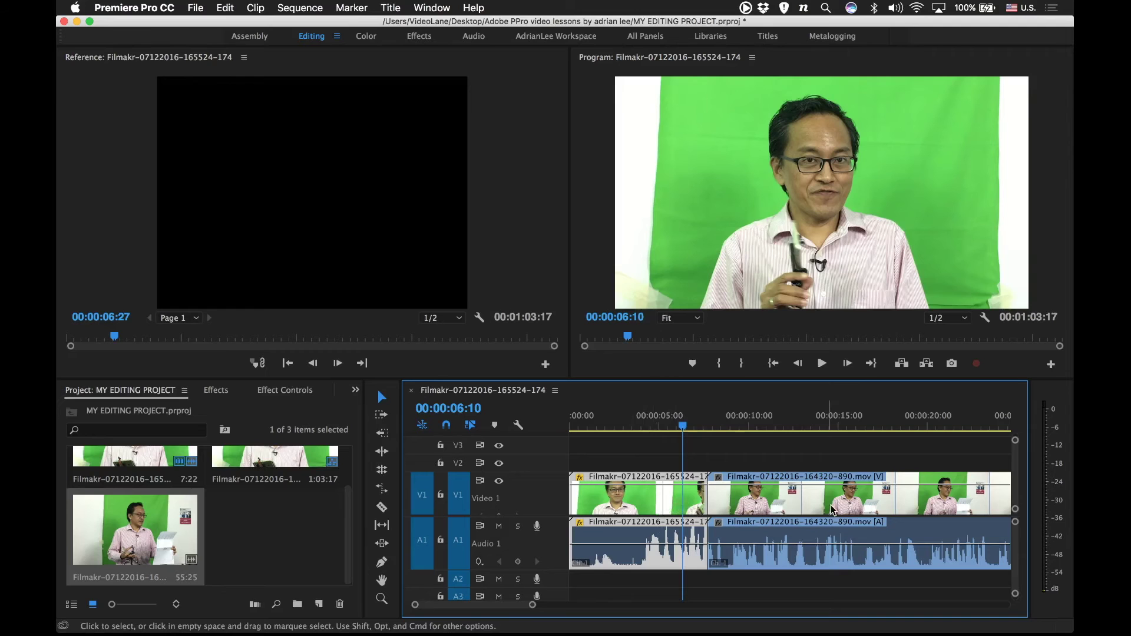
Play the sequence from 00:00:04:03 to check the slowed clip, then return the playhead there.
left_click(643, 425)
key("space")
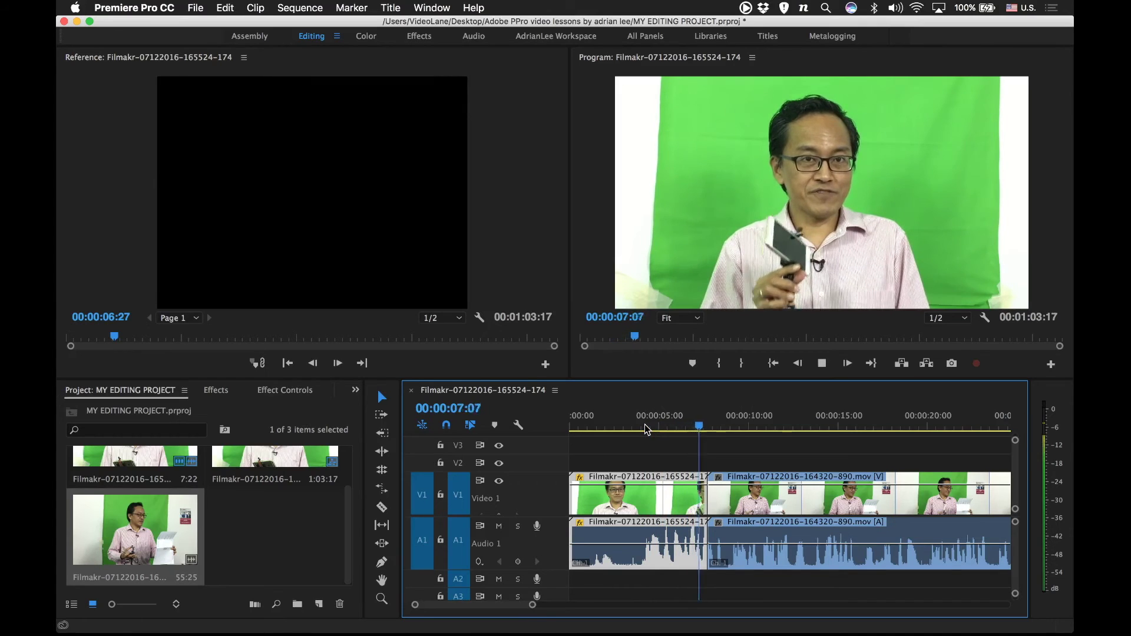
key("space")
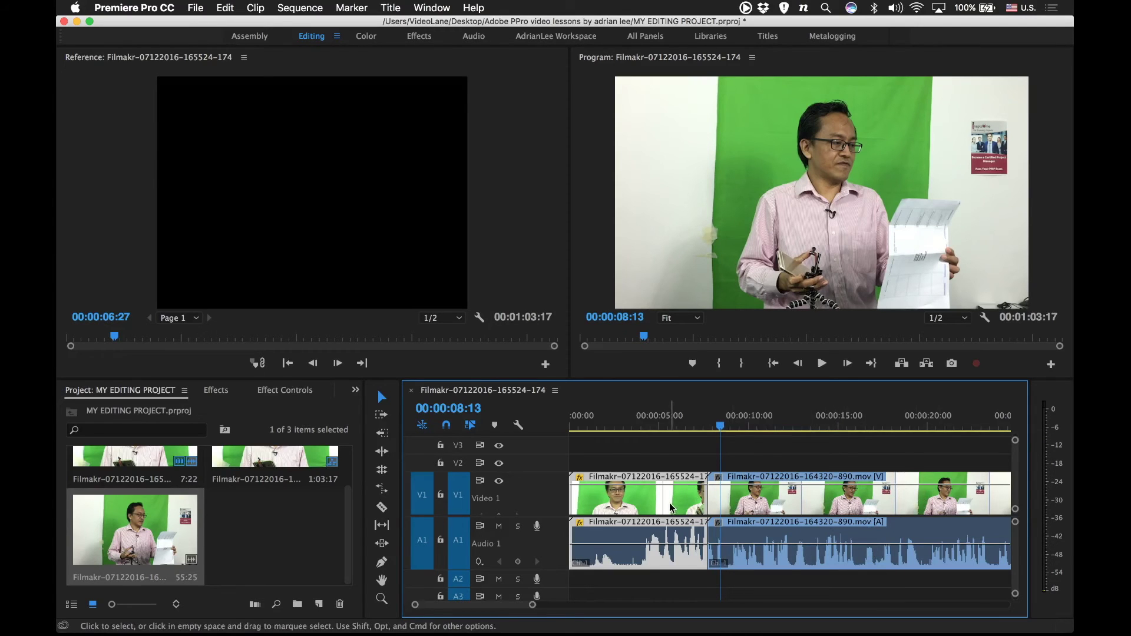
left_click(643, 425)
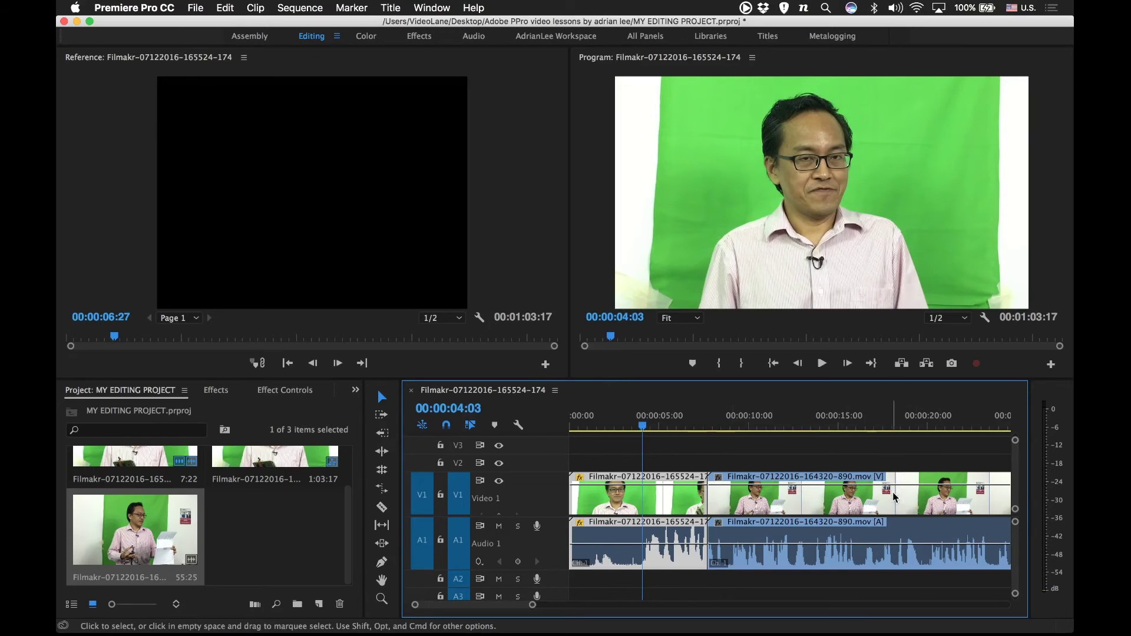
Close the Speed/Duration dialog without applying changes, then undo the two earlier edits.
right_click(626, 499)
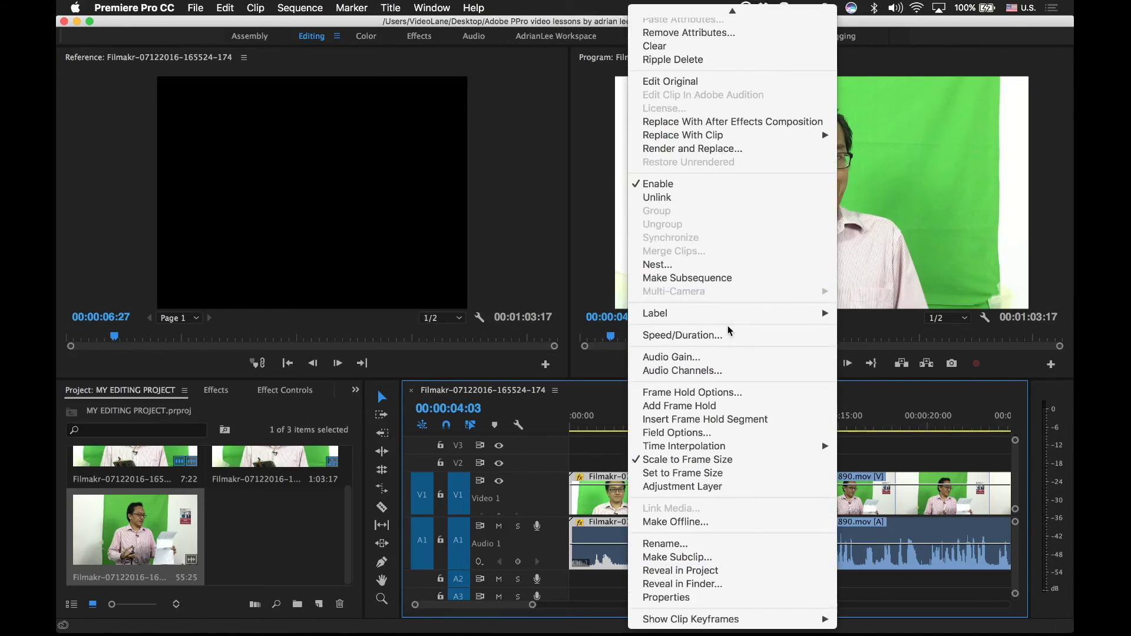
left_click(729, 333)
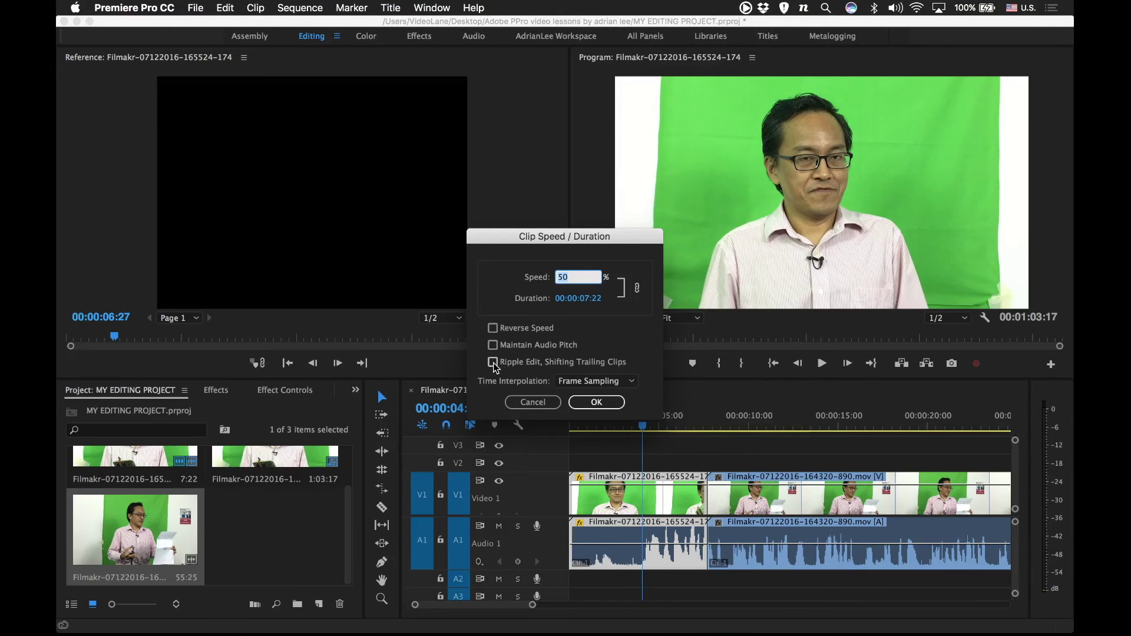
left_click(493, 361)
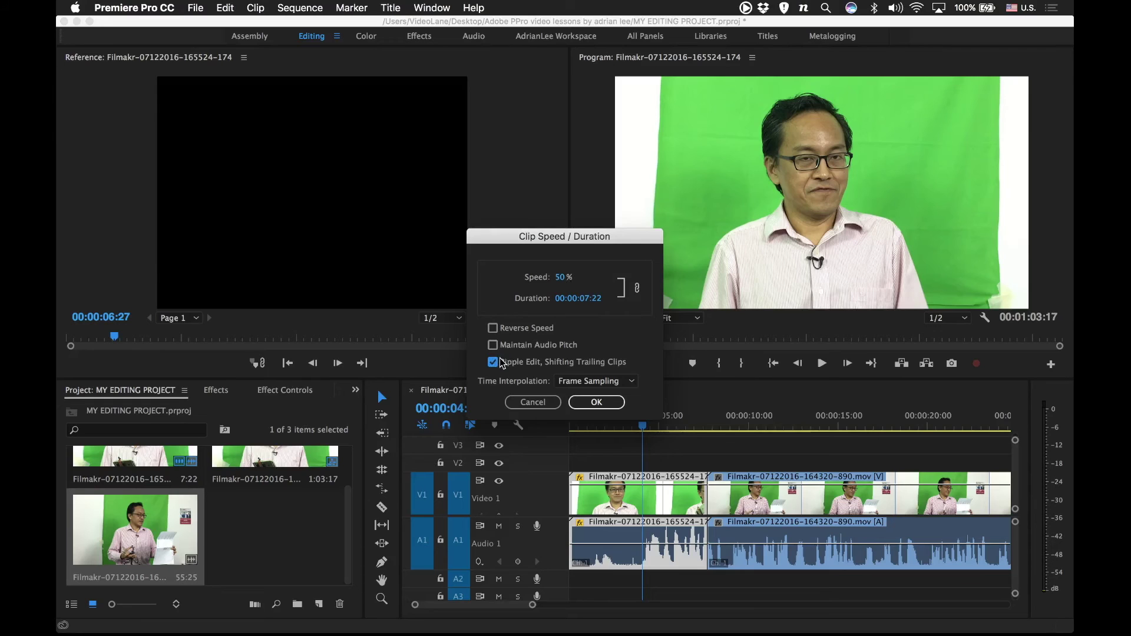
left_click(532, 401)
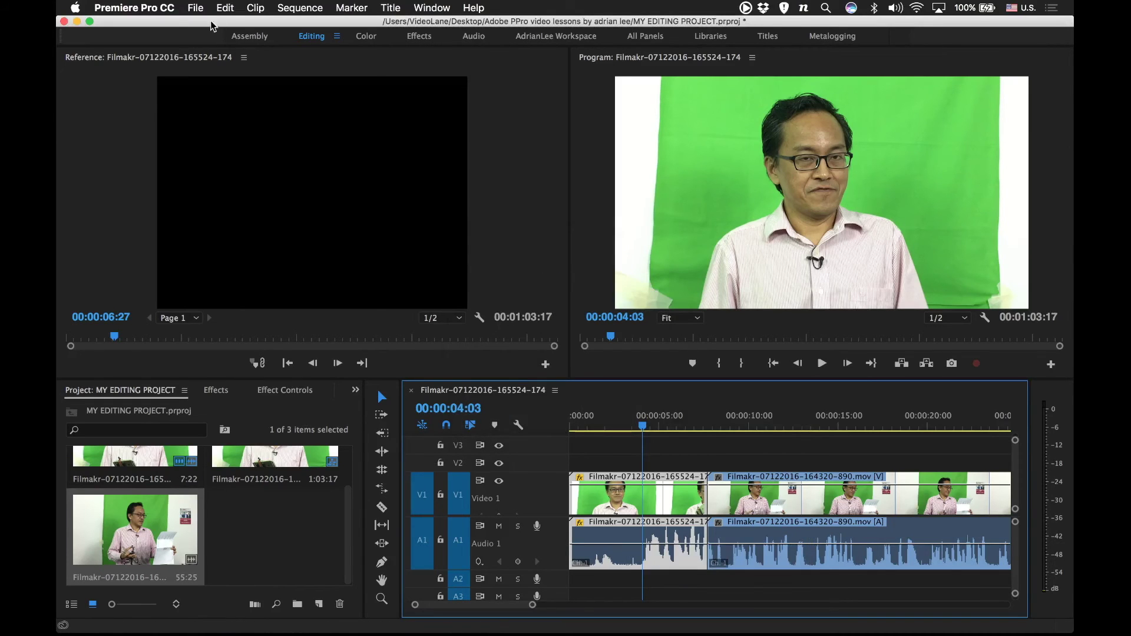
left_click(225, 8)
left_click(242, 33)
Apply 50% speed to the green-screen clip with Ripple Edit, Shifting Trailing Clips enabled.
right_click(621, 498)
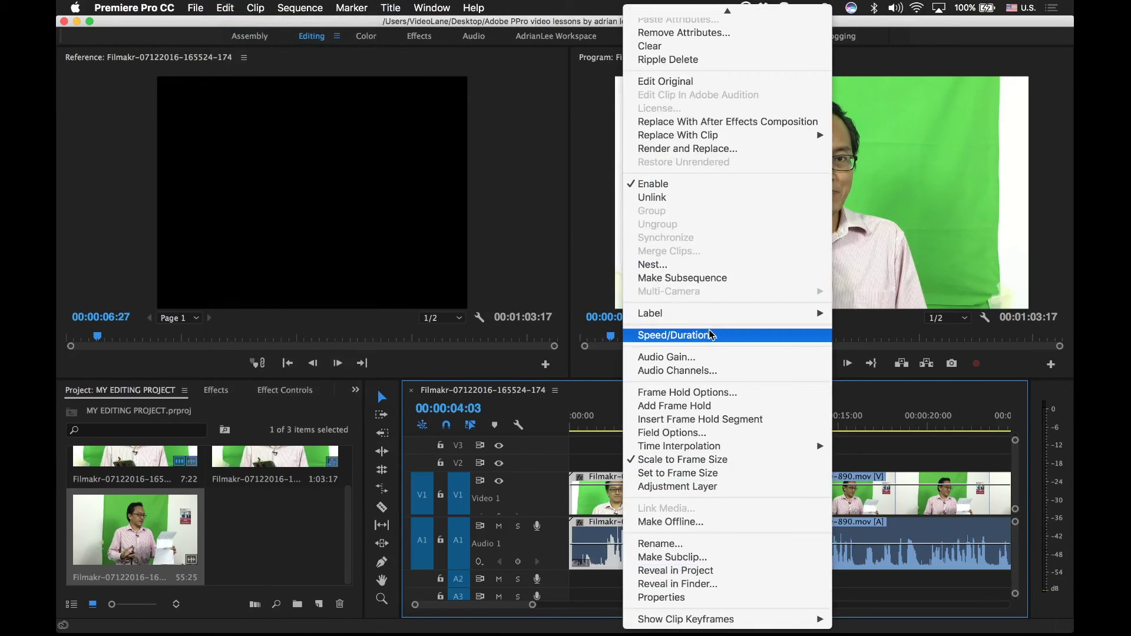
left_click(673, 335)
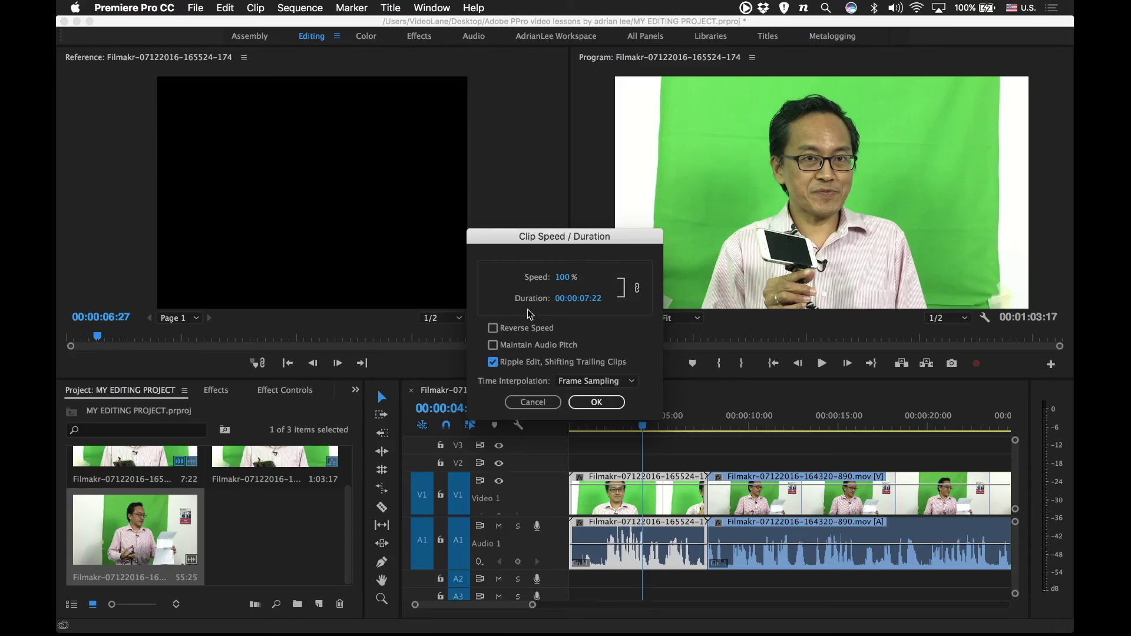
left_click(563, 277)
type("50")
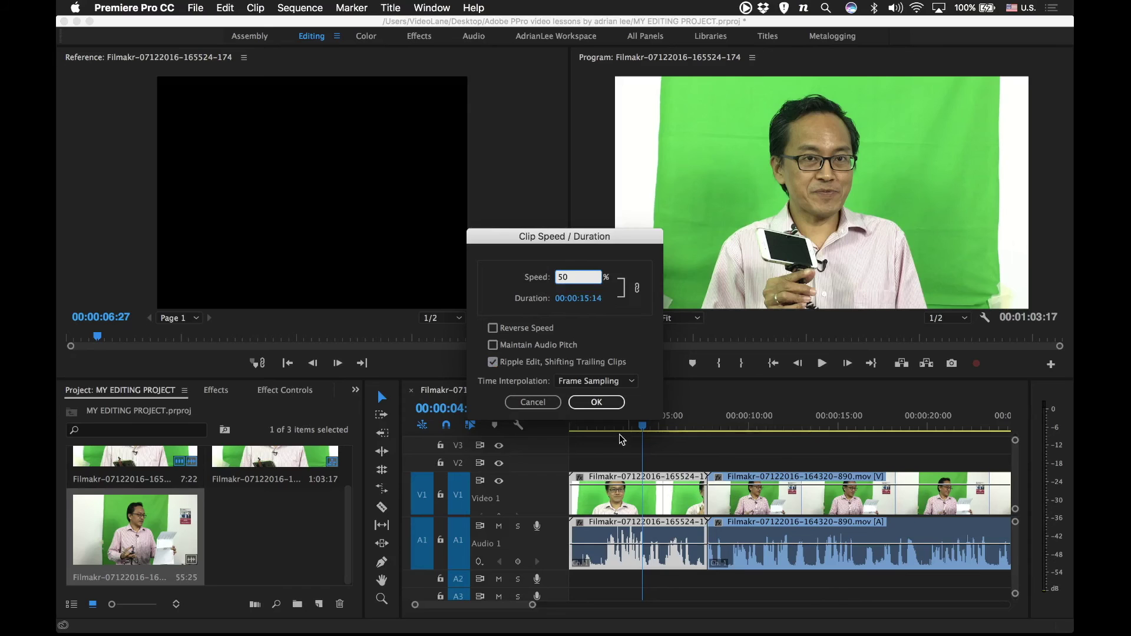
left_click(596, 403)
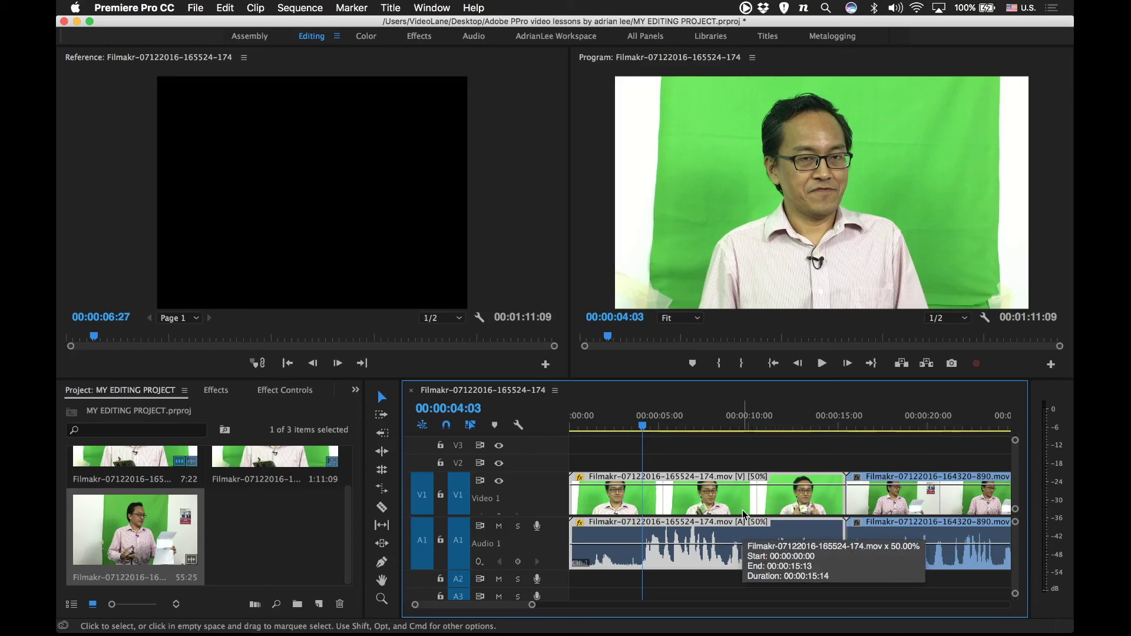
Undo the 50% change and set the clip to 200% speed without ripple edit, leaving a gap.
key("super+z")
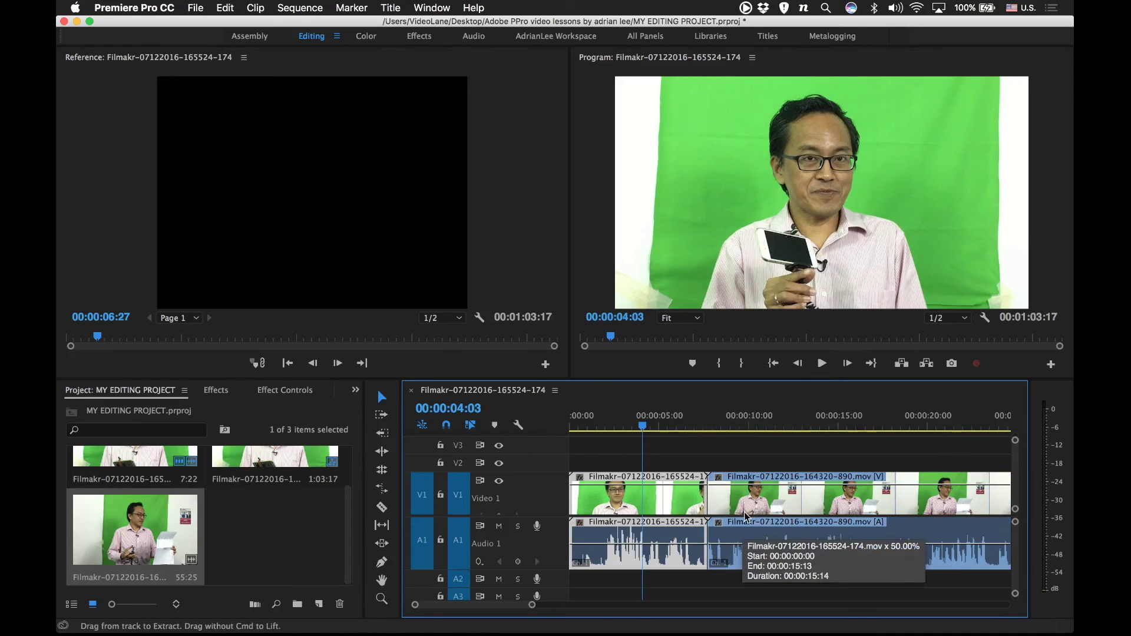
right_click(676, 499)
left_click(707, 331)
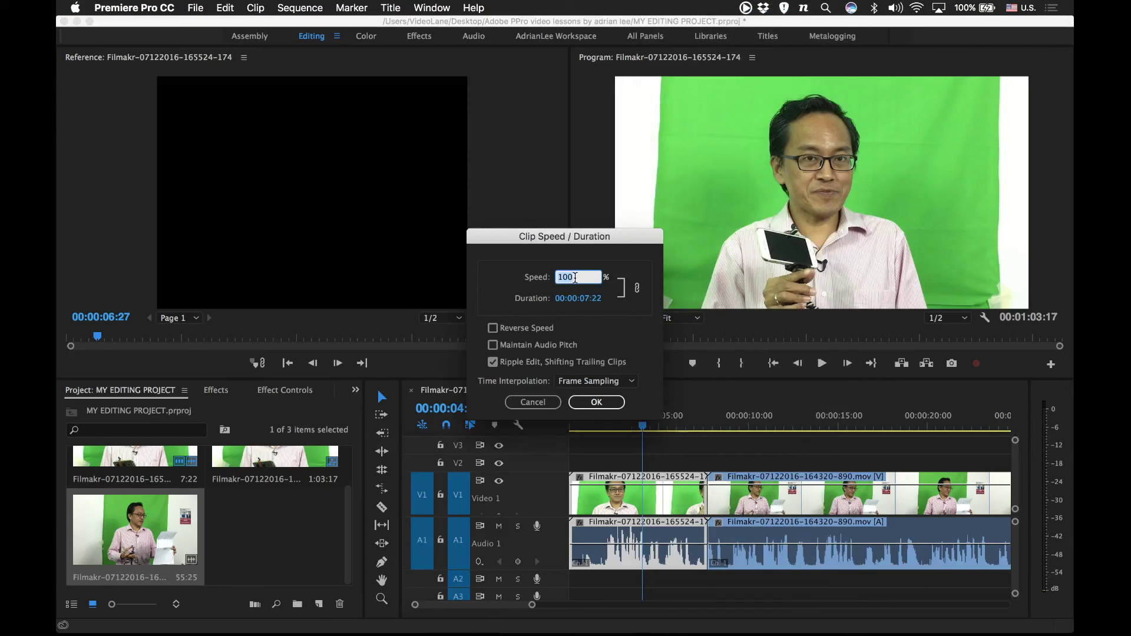
type("200")
left_click(493, 362)
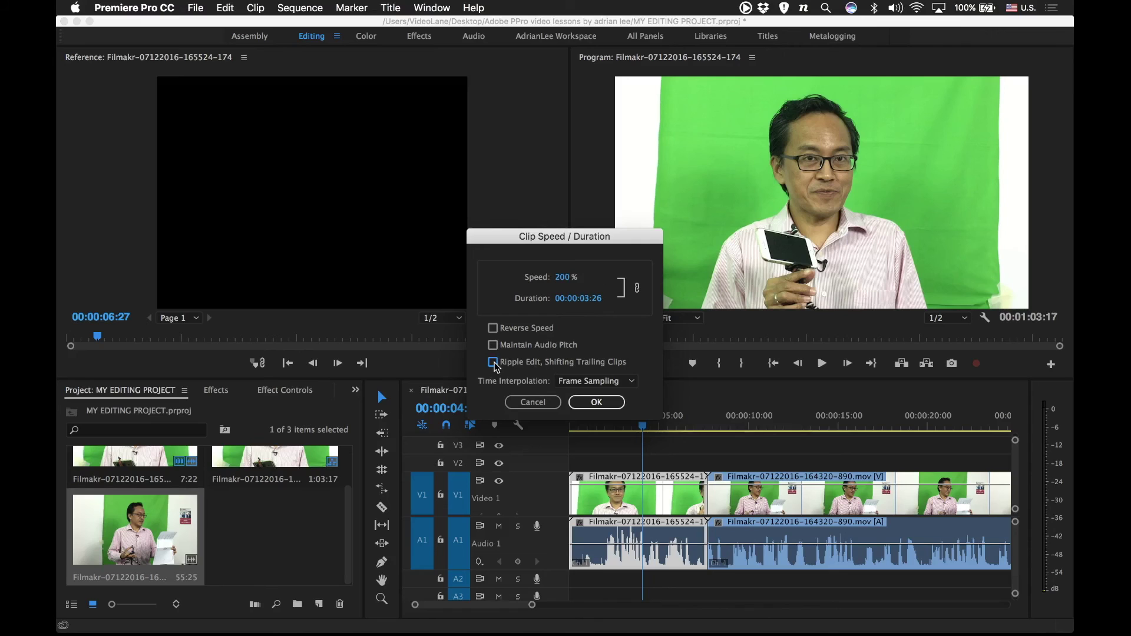
left_click(610, 407)
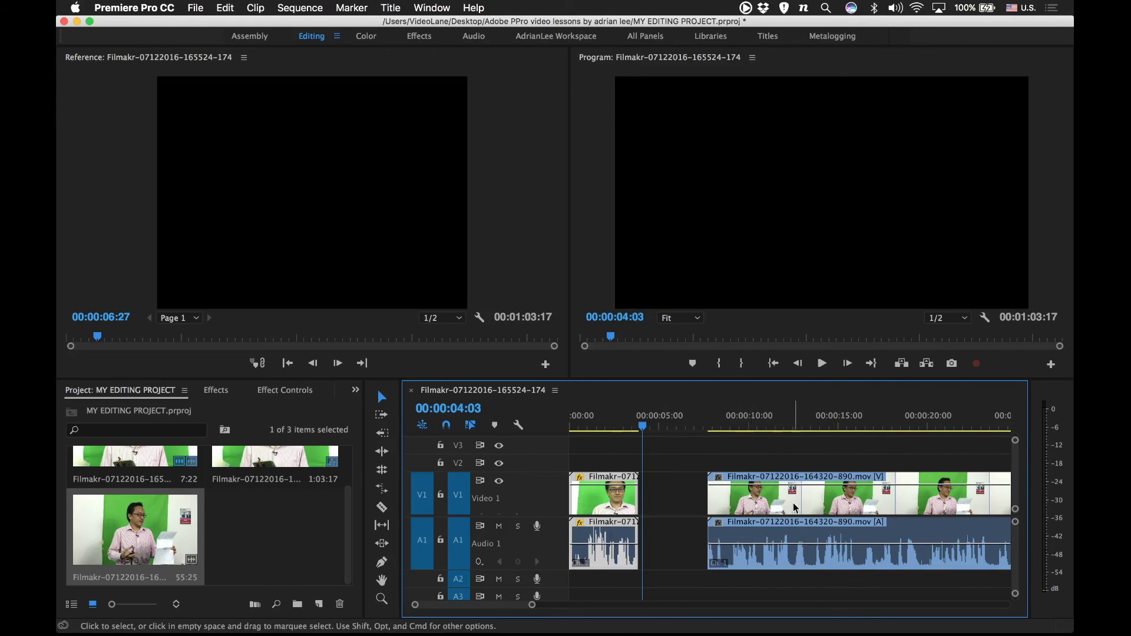
Speed the green-screen clip to 200% with Ripple Edit so the second clip moves up behind it.
right_click(624, 504)
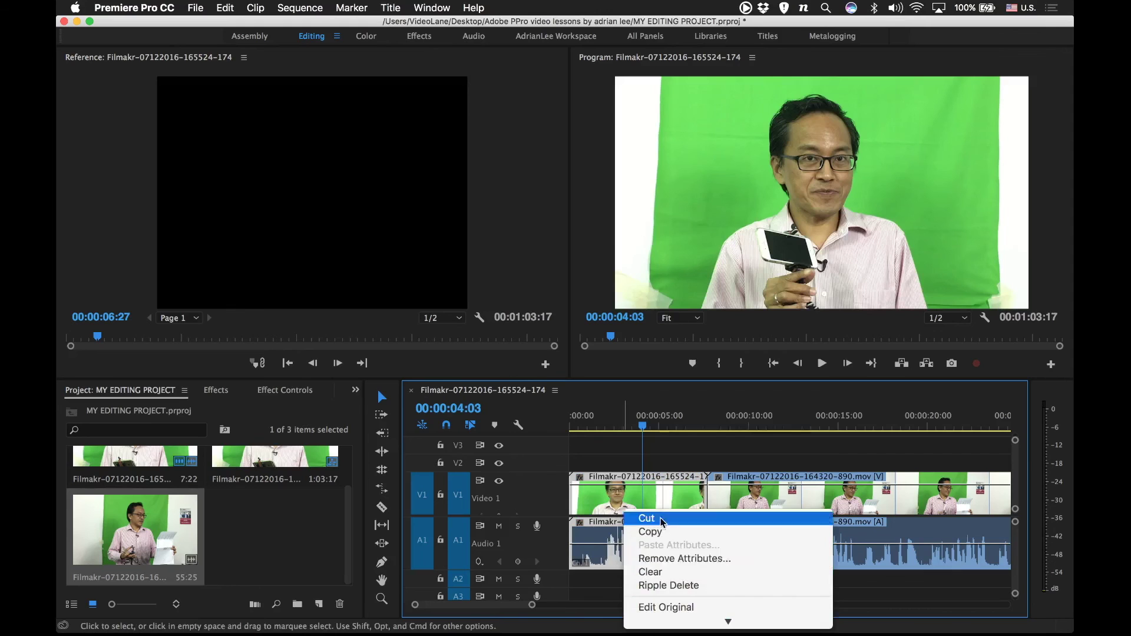
scroll(678, 569, "down", 1)
left_click(674, 335)
left_click(493, 363)
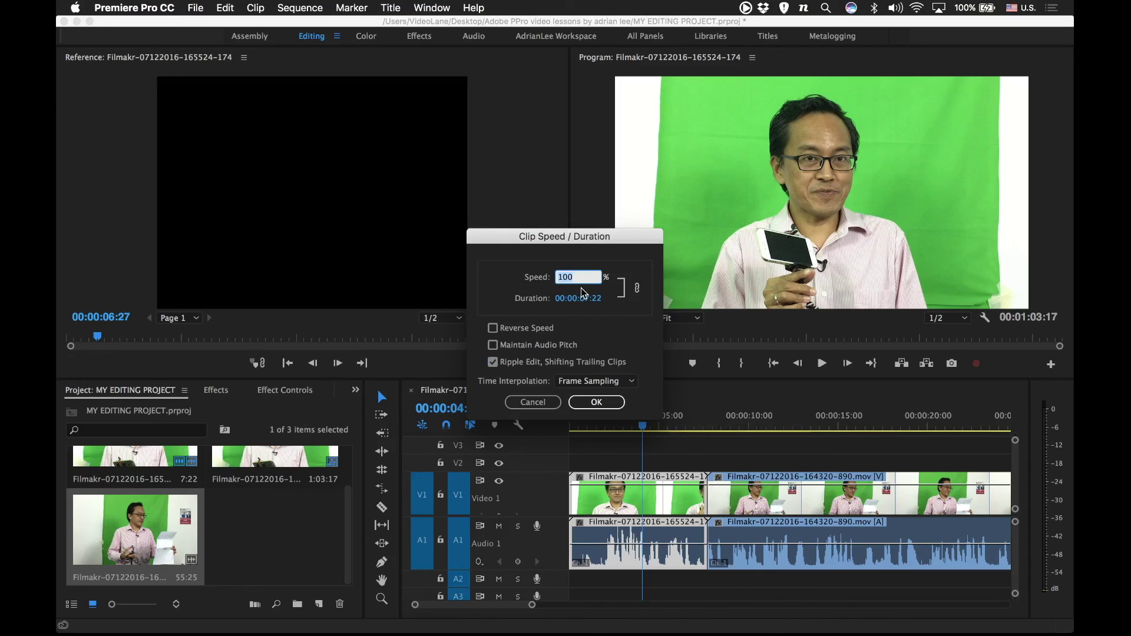
type("20")
left_click(611, 405)
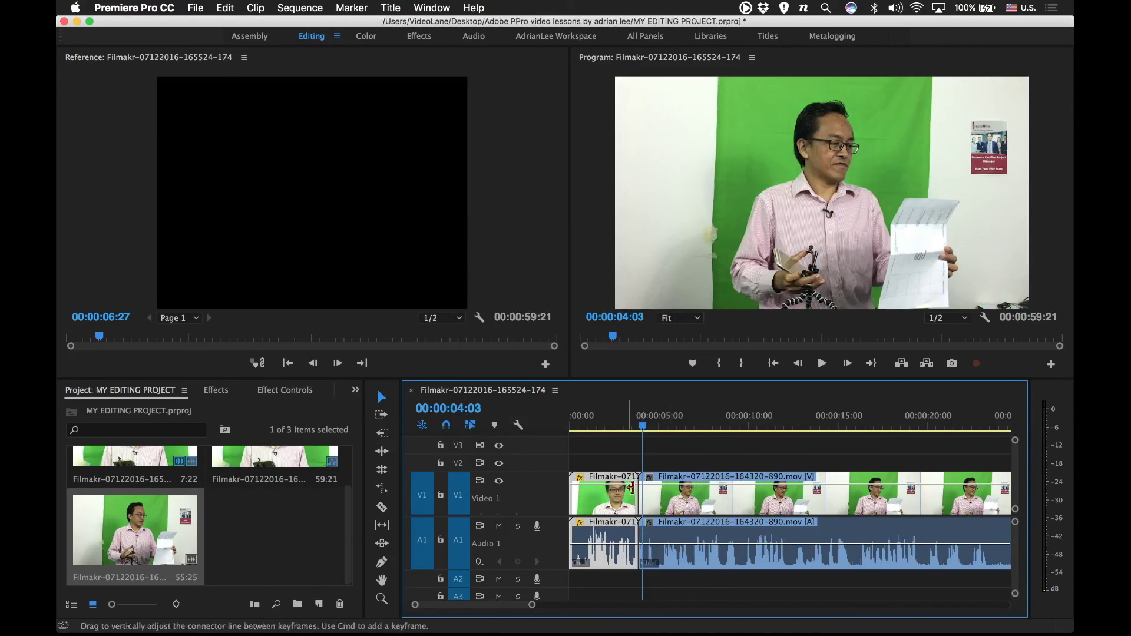